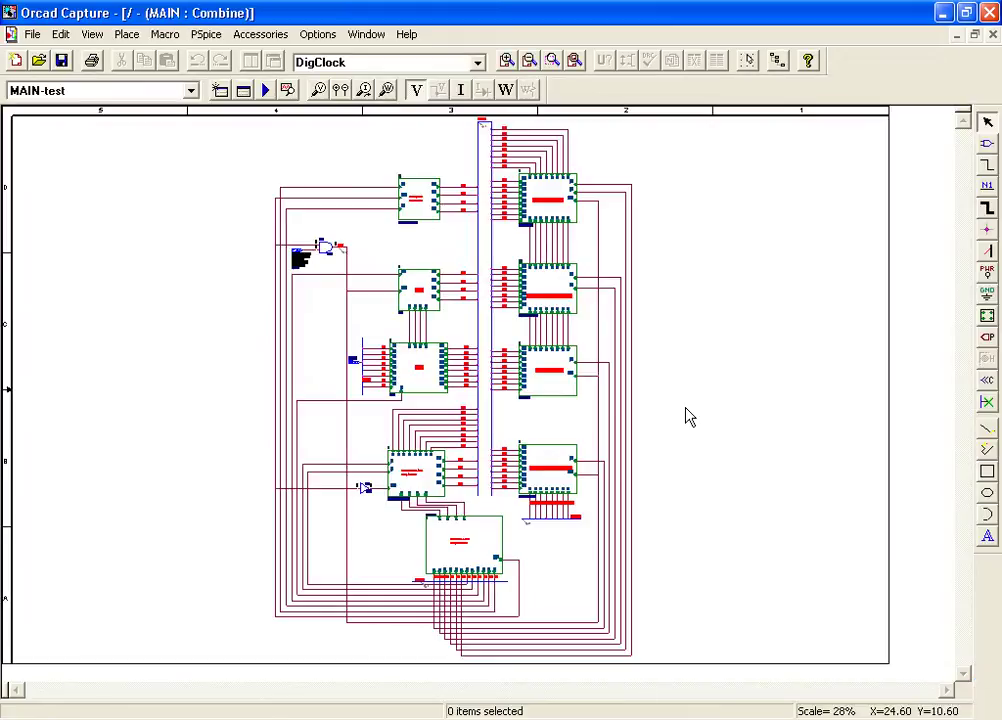
# - Select the Program Counter block, zoom in on it twice, and bring up its context menu
pyautogui.click(419, 206)
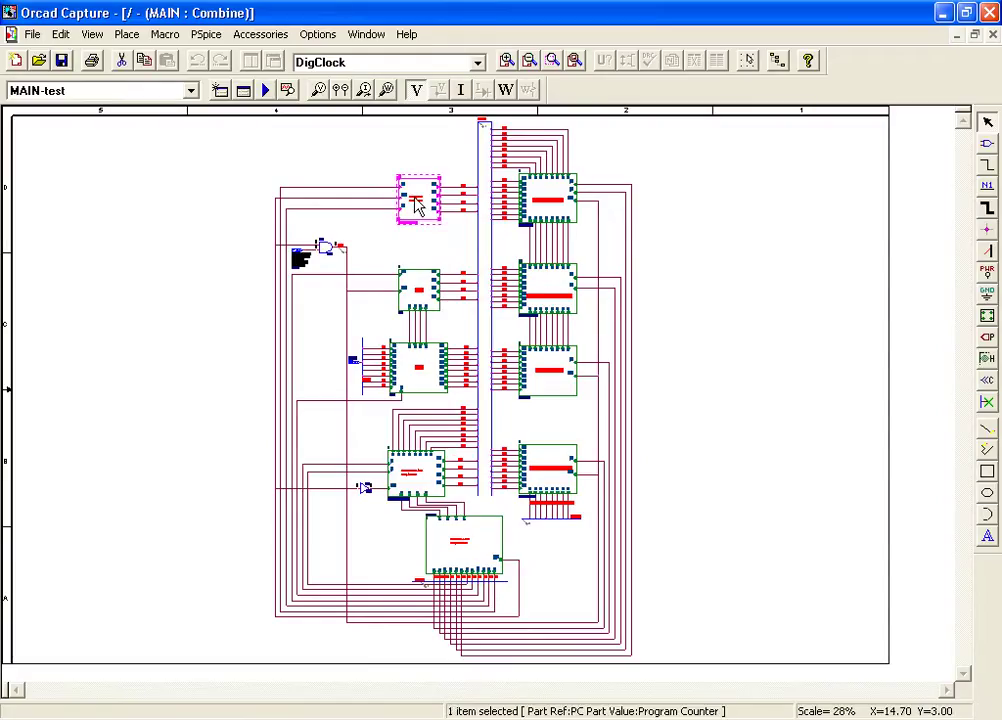
pyautogui.click(506, 63)
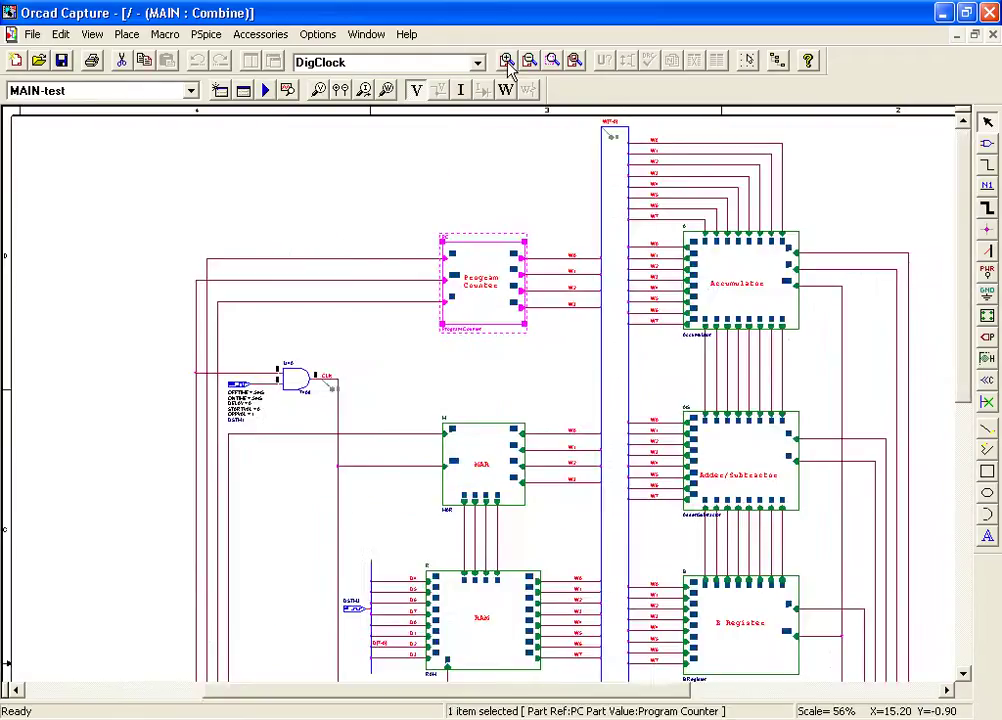
pyautogui.click(507, 64)
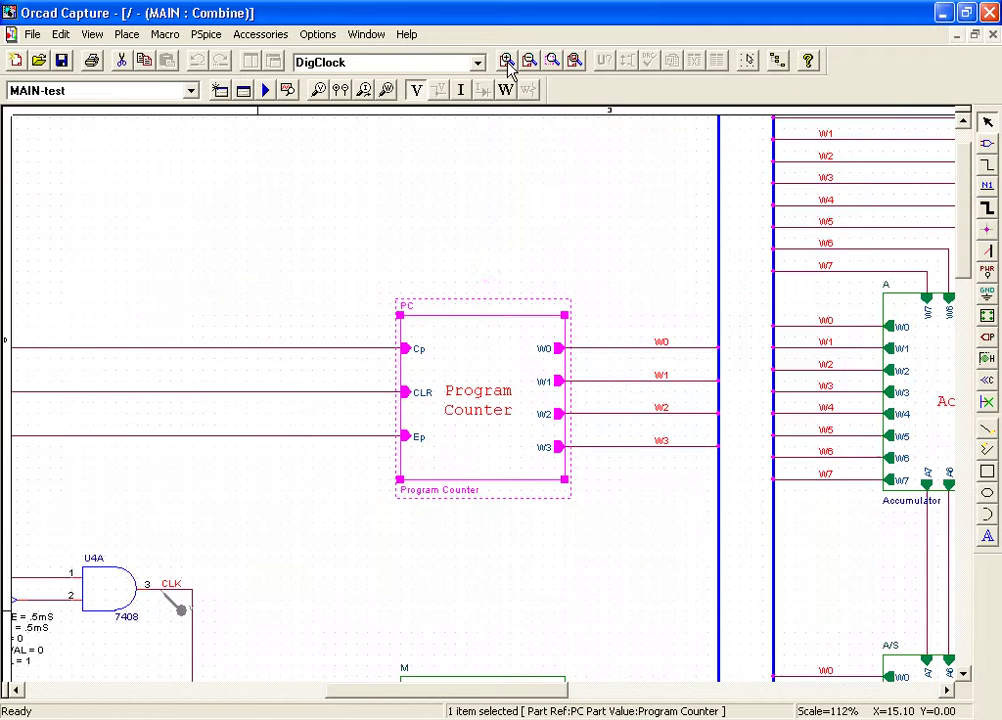
pyautogui.rightClick(451, 381)
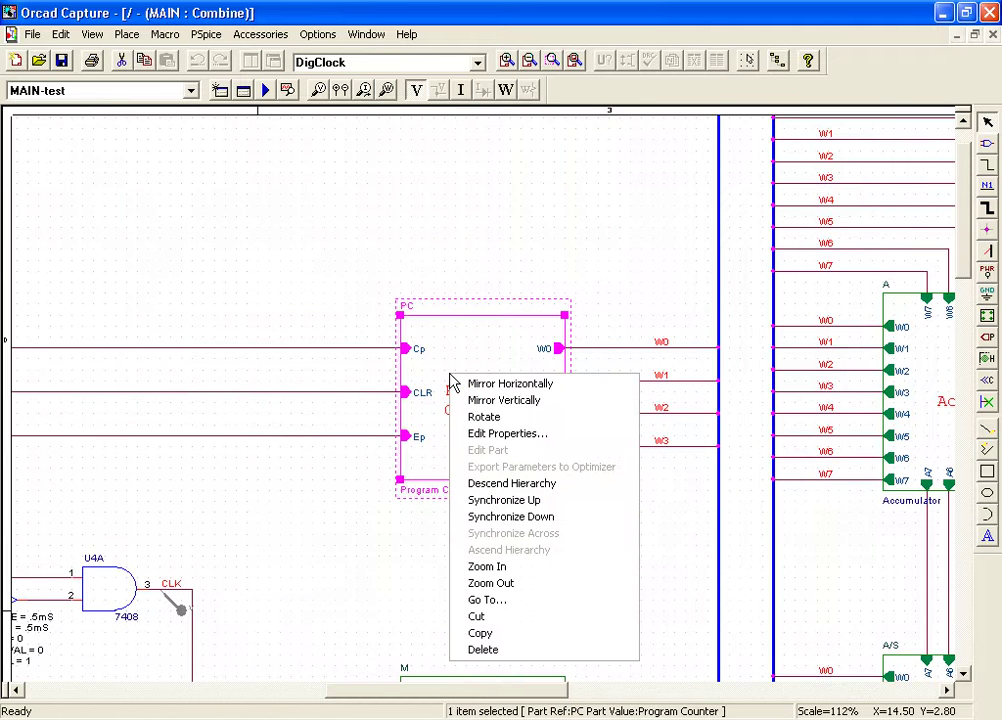
# - Descend into the Program Counter and select 74LS107A flip-flops U1A, U2A and U2B in turn
pyautogui.click(503, 485)
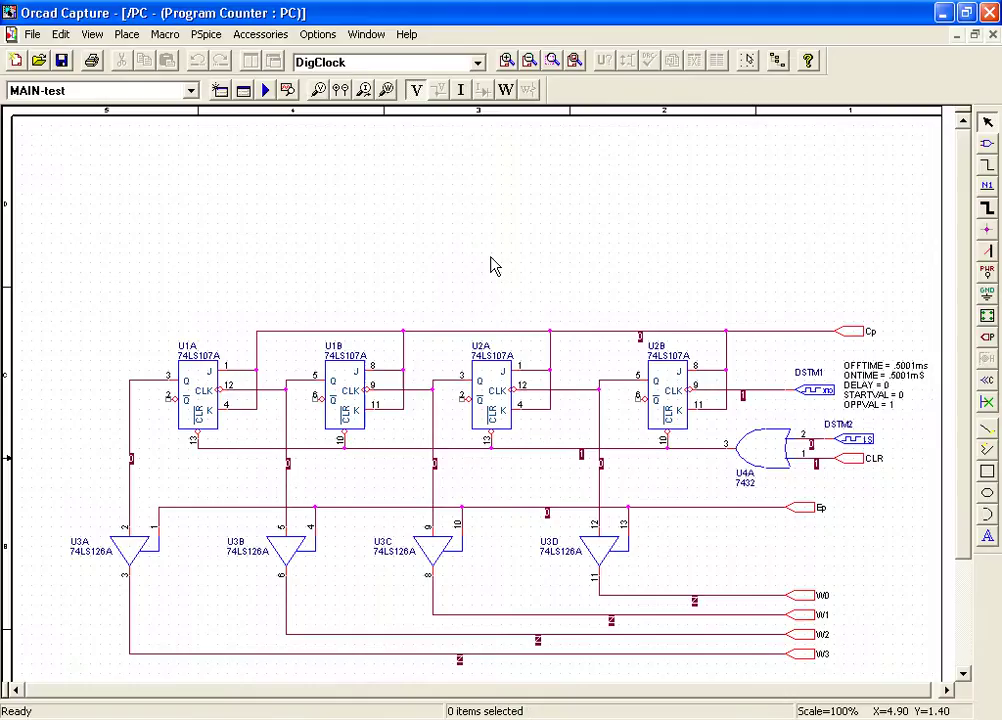
pyautogui.scroll(-1, 510, 160)
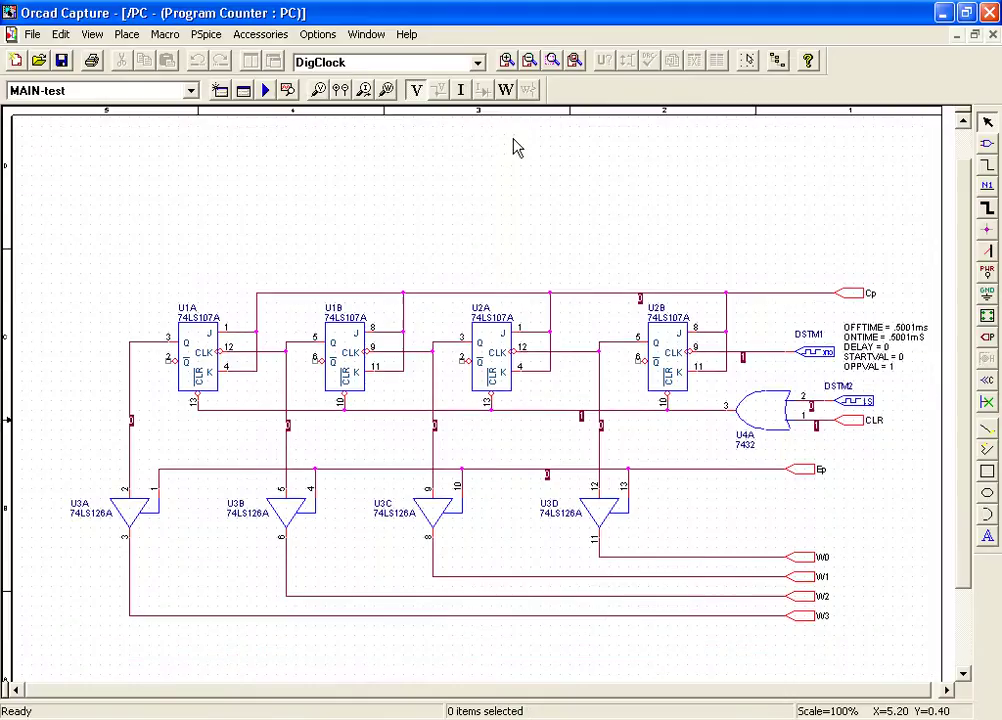
pyautogui.click(201, 374)
pyautogui.click(495, 378)
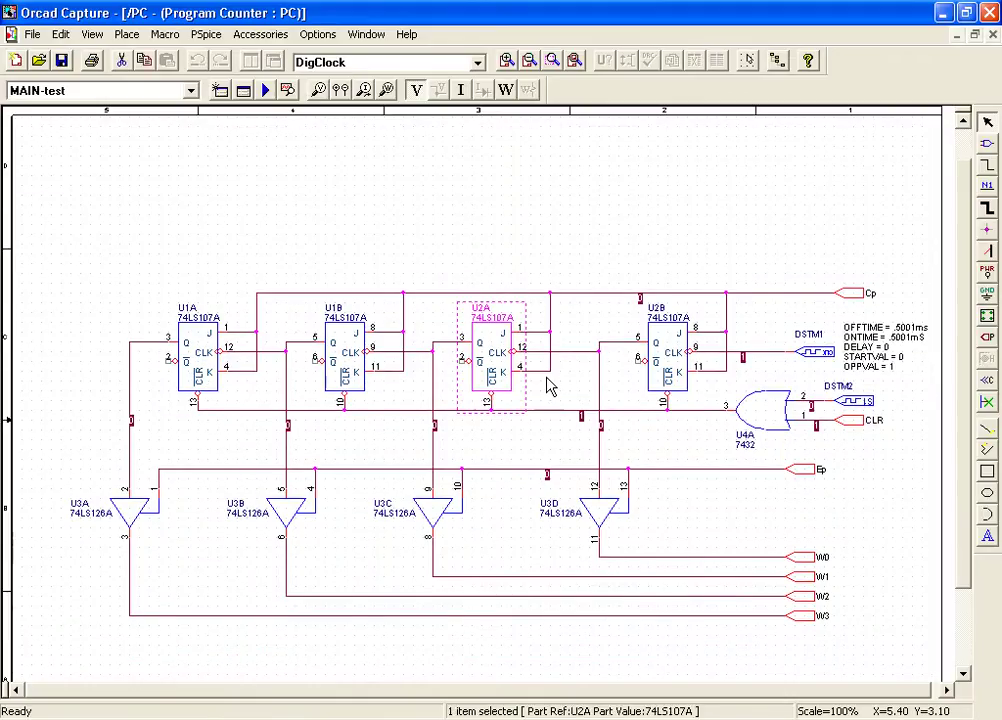
pyautogui.click(666, 376)
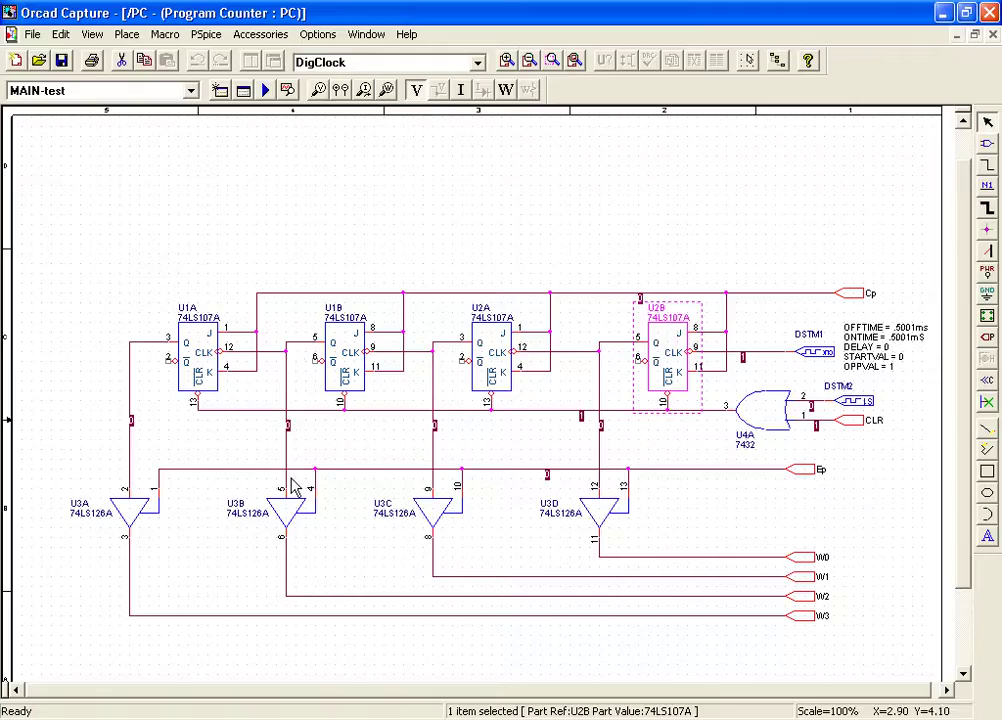
# - Select the 74LS126A buffers U3A, U3B, U3C and U3D, then clear the selection
pyautogui.click(128, 527)
pyautogui.click(312, 506)
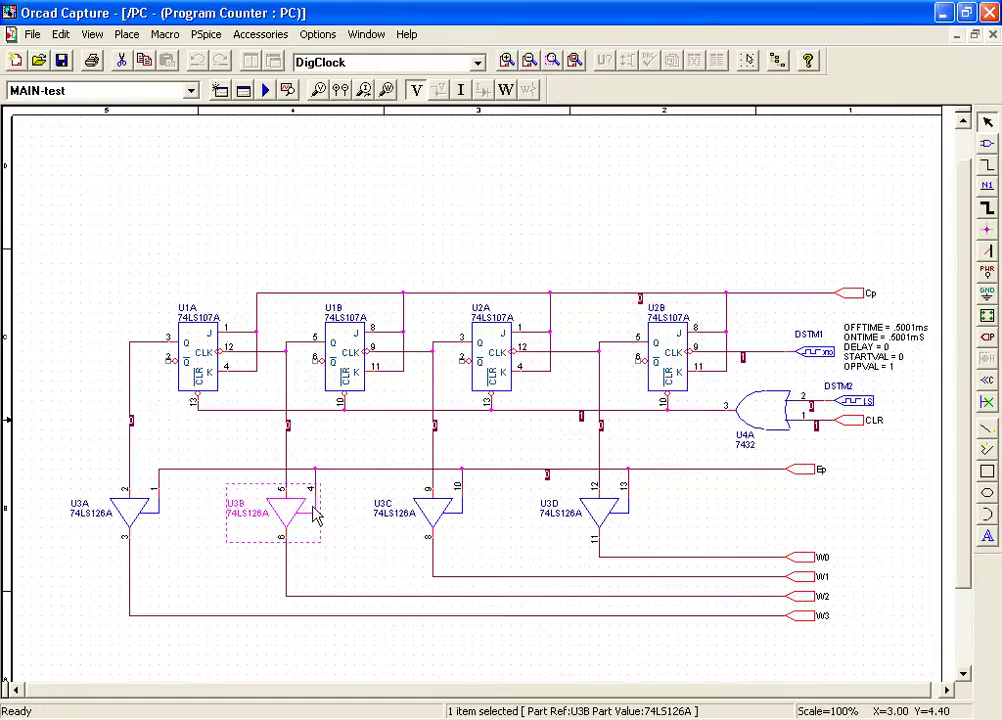
pyautogui.click(446, 518)
pyautogui.click(600, 523)
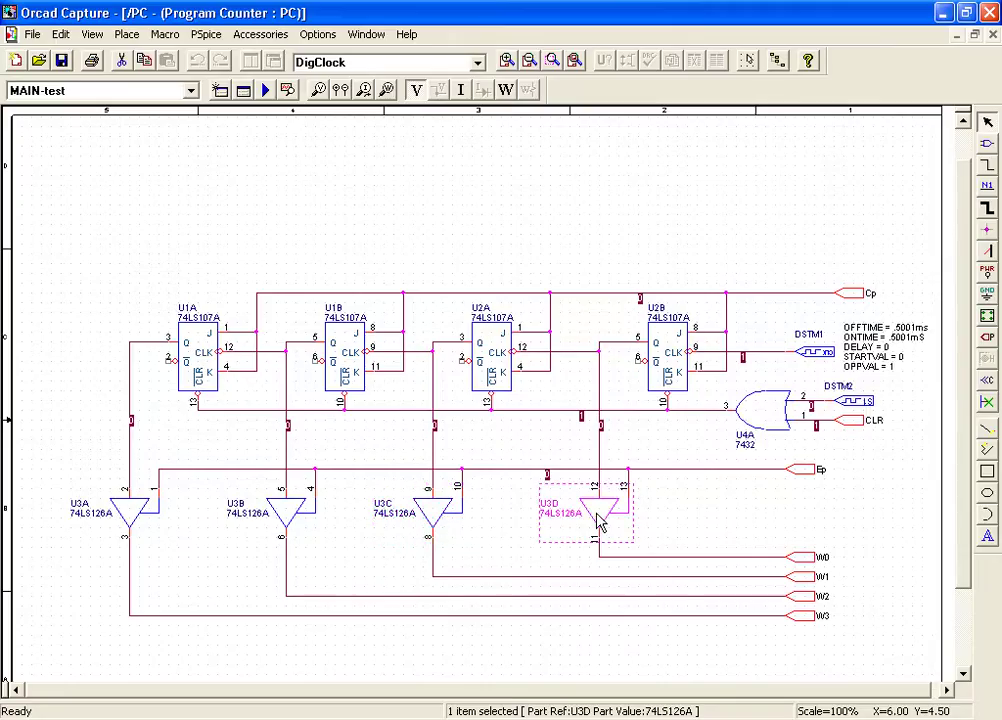
pyautogui.click(853, 547)
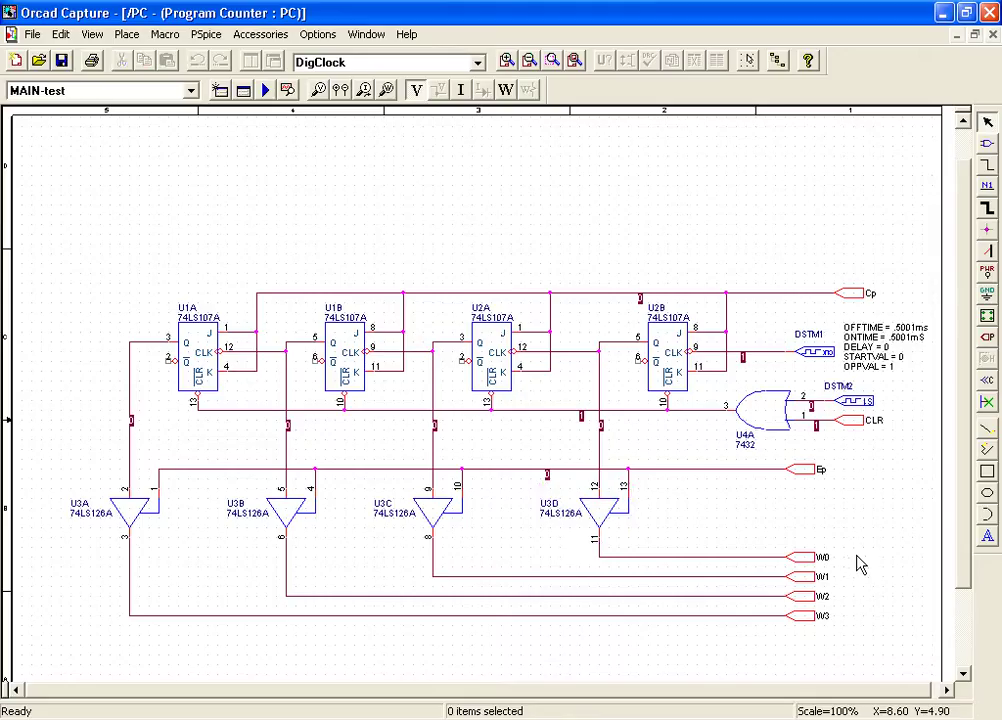
# - Ascend to MAIN, scroll down to the MAR block, select it and bring up its context menu
pyautogui.rightClick(859, 564)
pyautogui.click(881, 567)
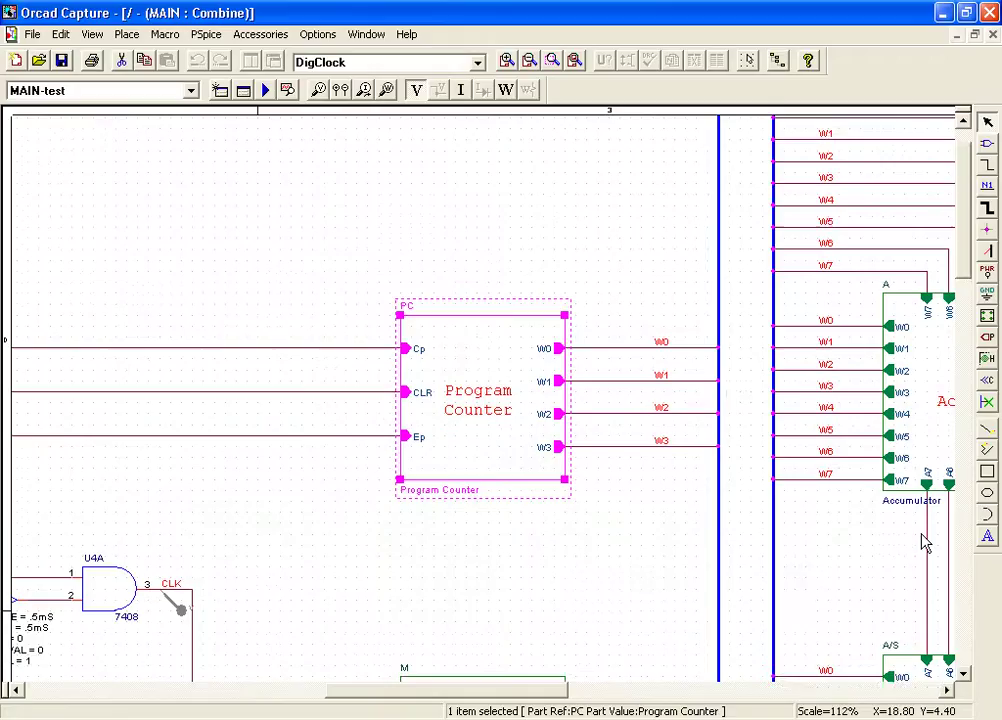
pyautogui.click(964, 674)
pyautogui.click(965, 676)
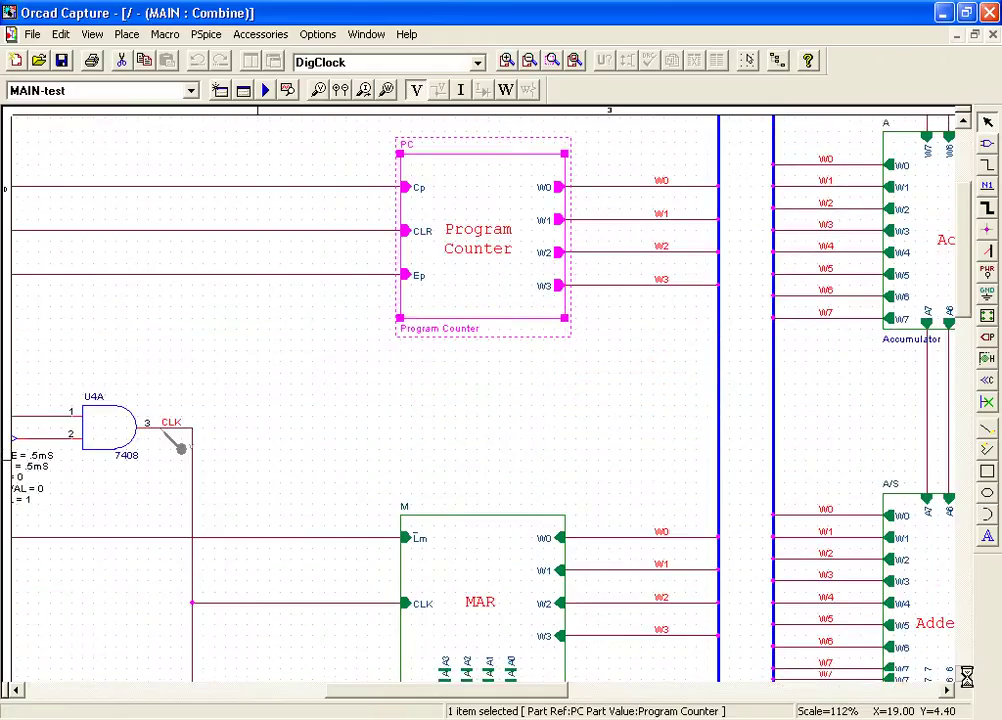
pyautogui.click(966, 677)
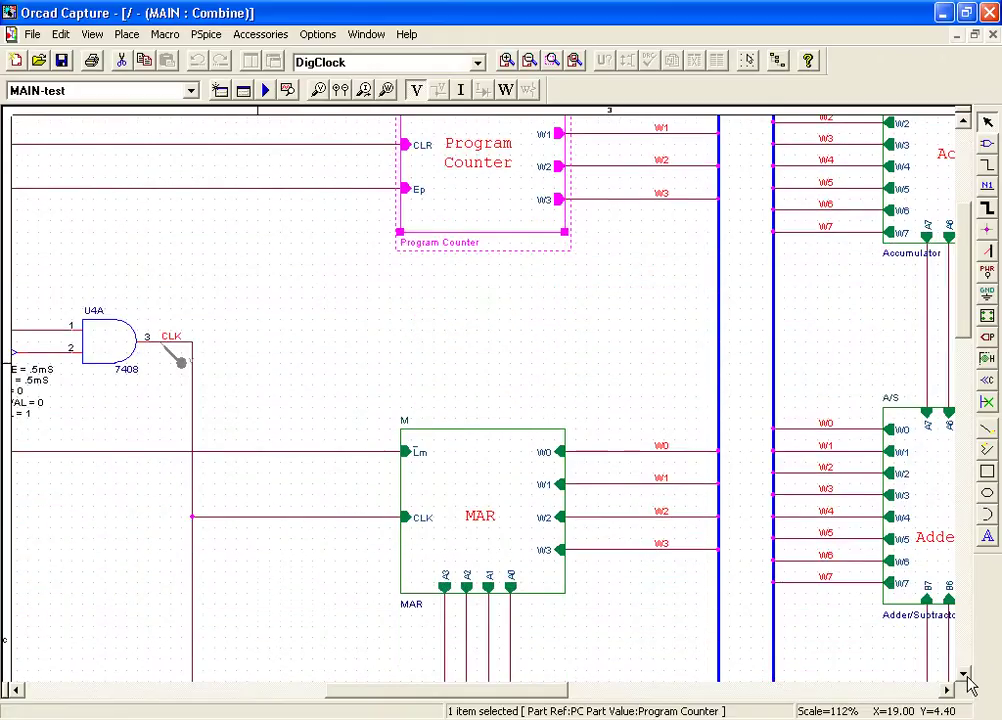
pyautogui.click(477, 539)
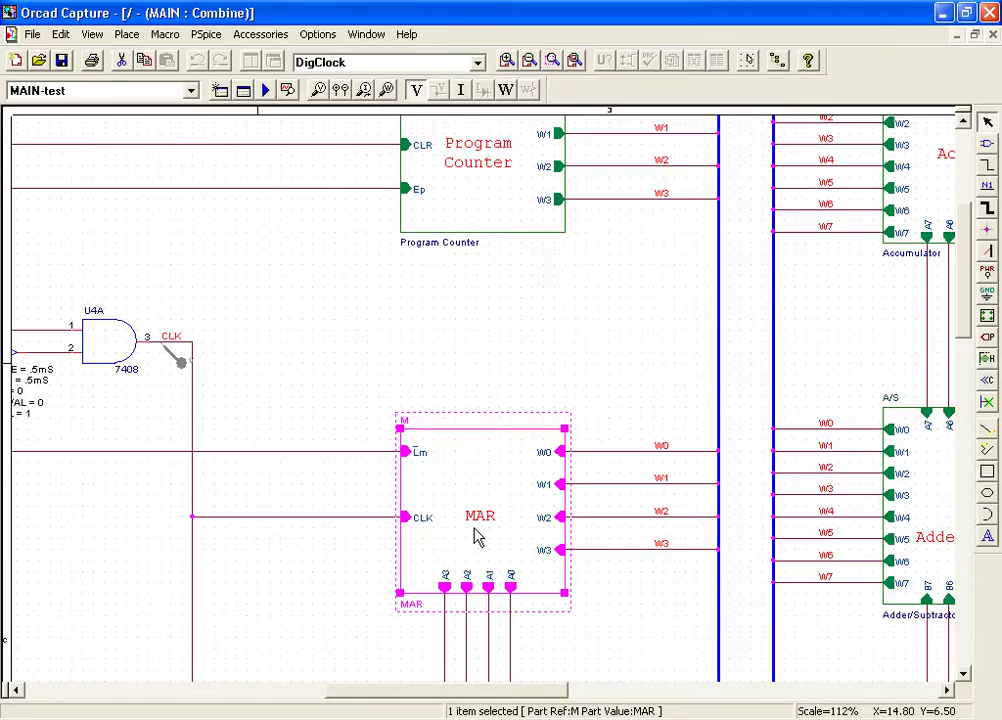
pyautogui.rightClick(474, 527)
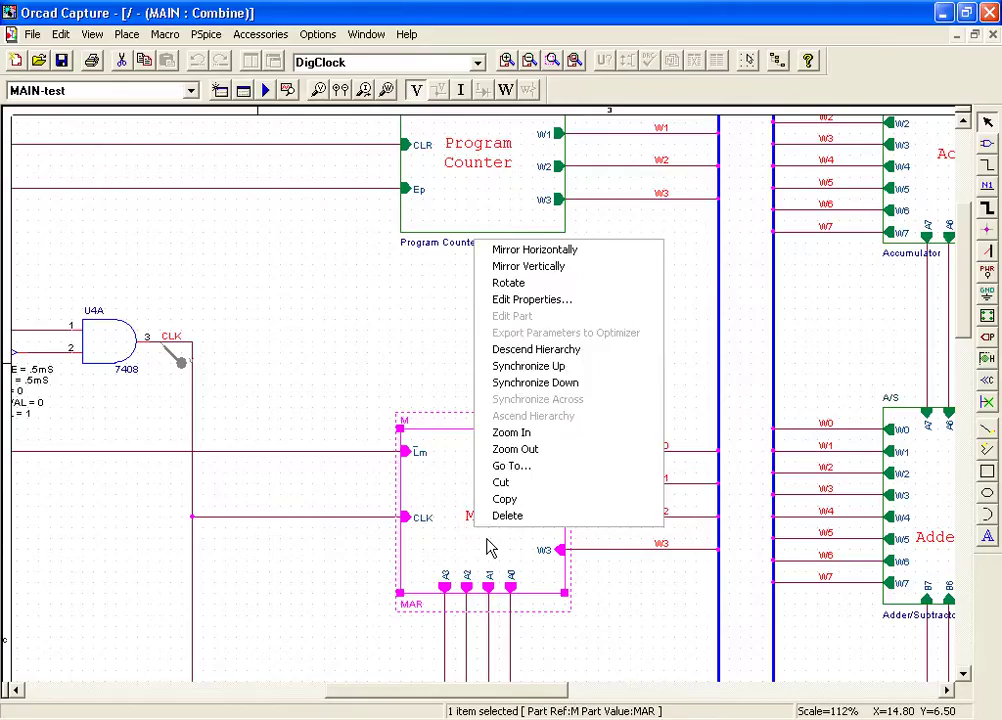
# - Descend into the MAR to view its 74LS173A register, then bring up the page context menu
pyautogui.click(523, 355)
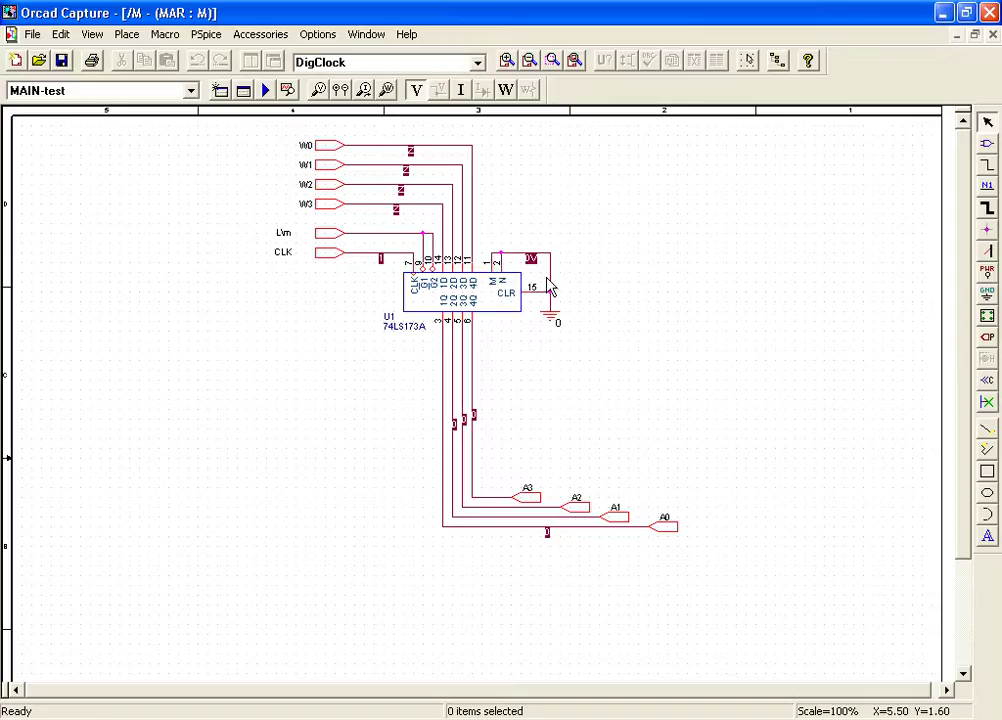
pyautogui.rightClick(645, 407)
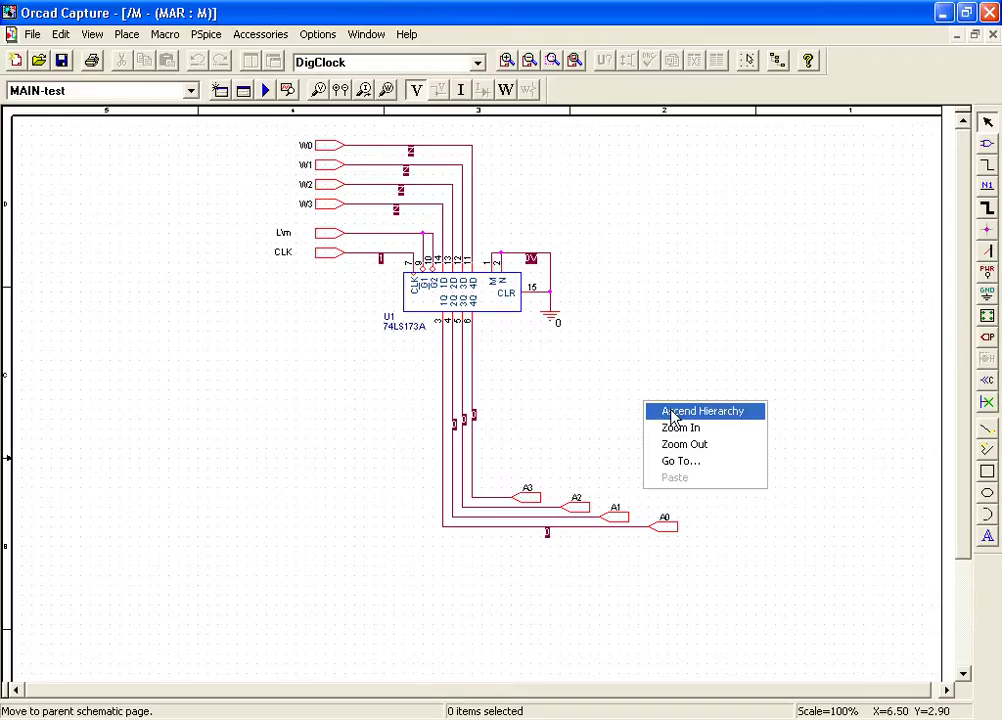
# - Ascend to MAIN, scroll down to the RAM block and open its child schematic
pyautogui.click(667, 410)
pyautogui.click(965, 675)
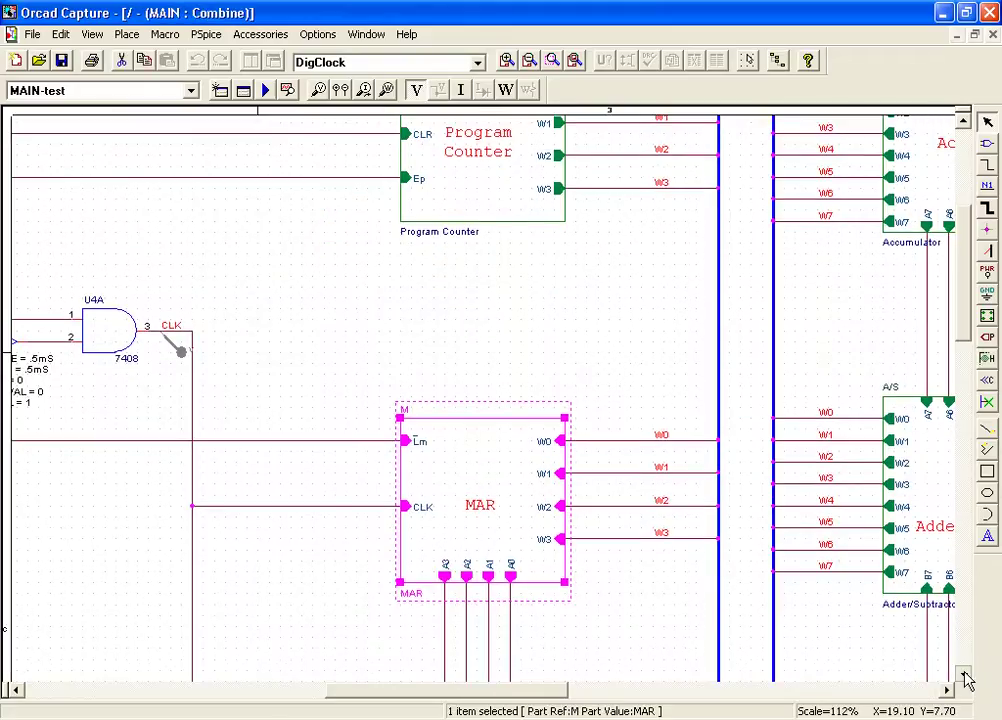
pyautogui.click(965, 677)
pyautogui.click(965, 678)
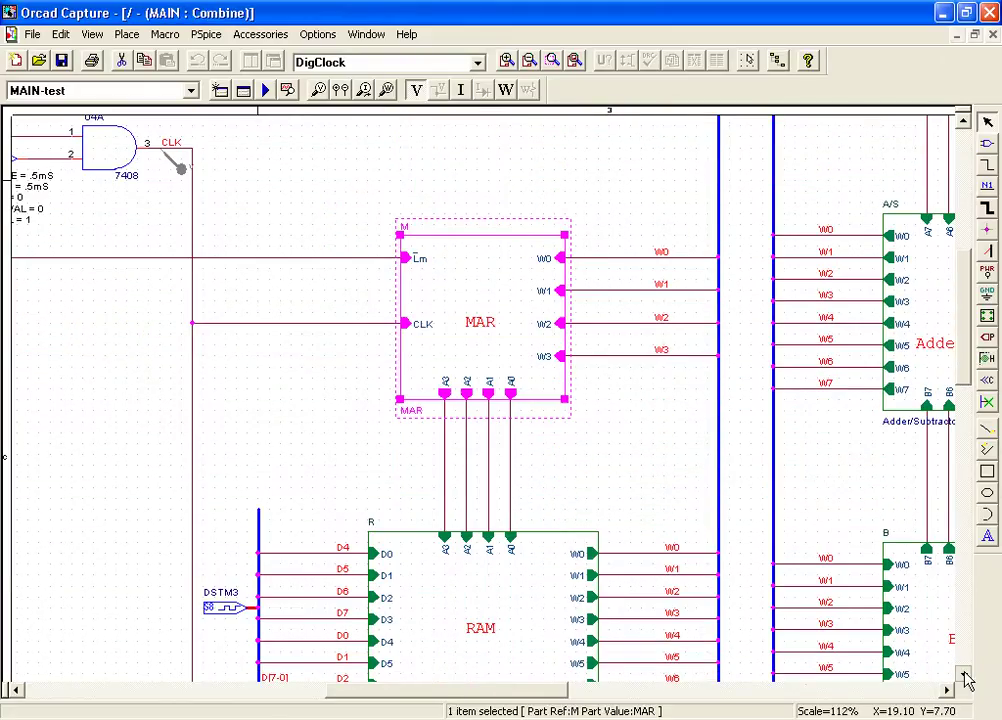
pyautogui.click(965, 678)
pyautogui.scroll(-1, 485, 527)
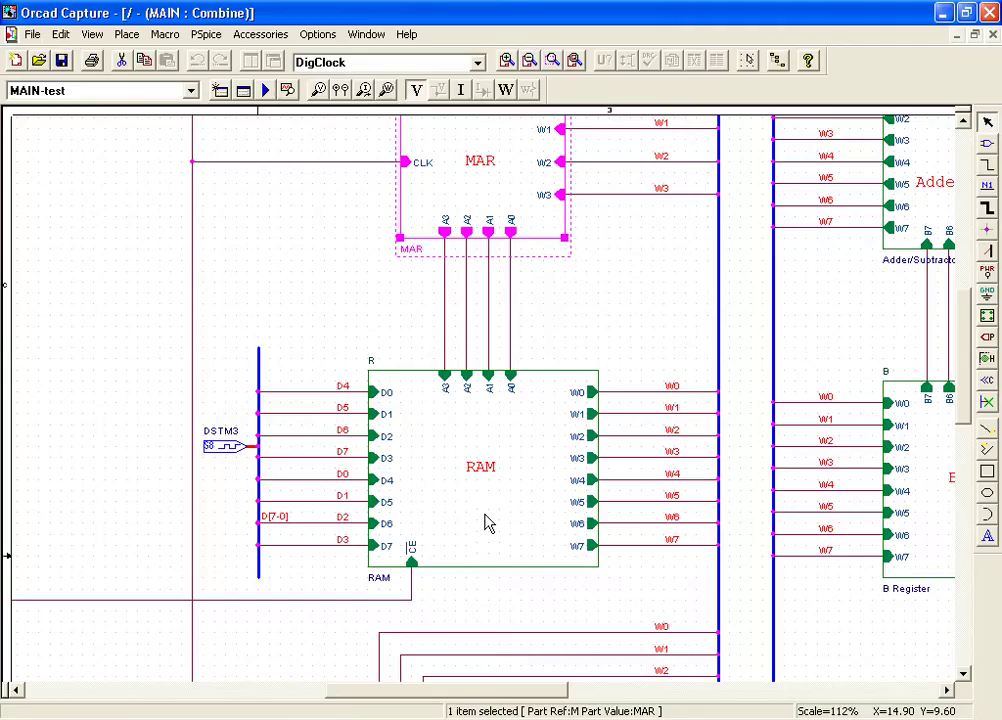
pyautogui.doubleClick(485, 522)
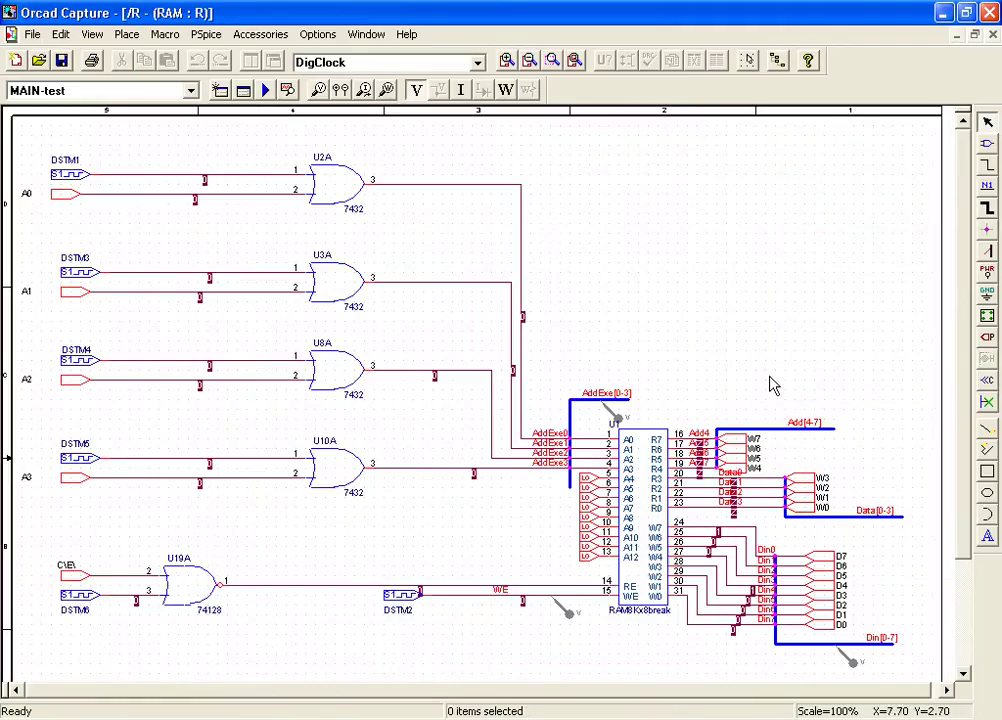
# - Ascend again, scroll down past RAM and select the Instruction Register block
pyautogui.rightClick(893, 421)
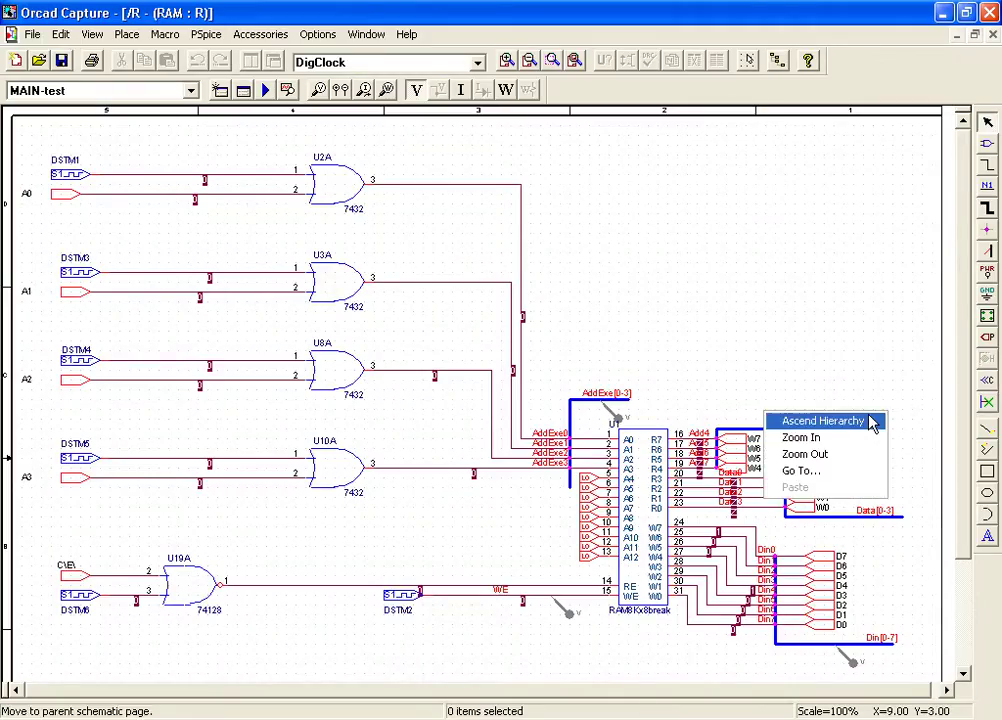
pyautogui.click(874, 418)
pyautogui.click(965, 674)
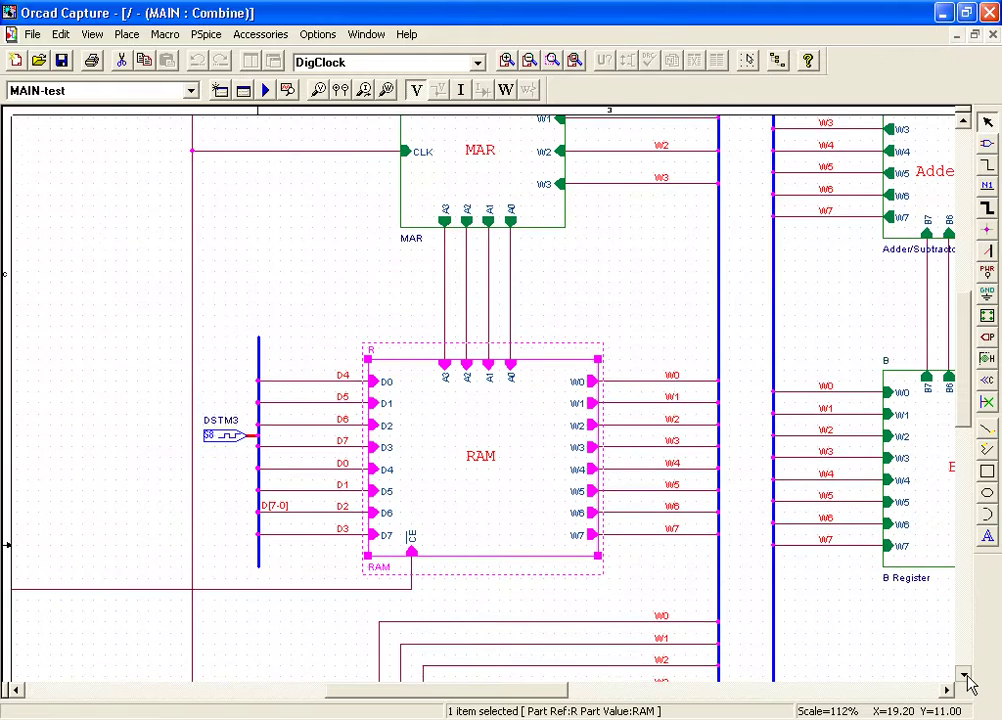
pyautogui.click(966, 675)
pyautogui.click(967, 676)
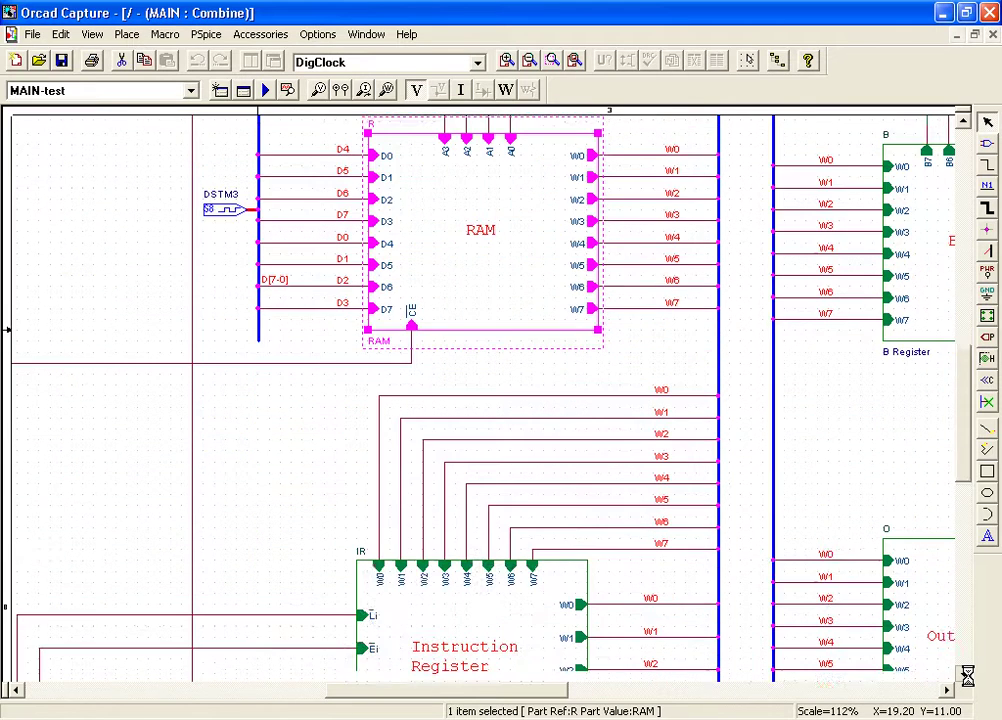
pyautogui.scroll(-3, 507, 505)
pyautogui.click(507, 505)
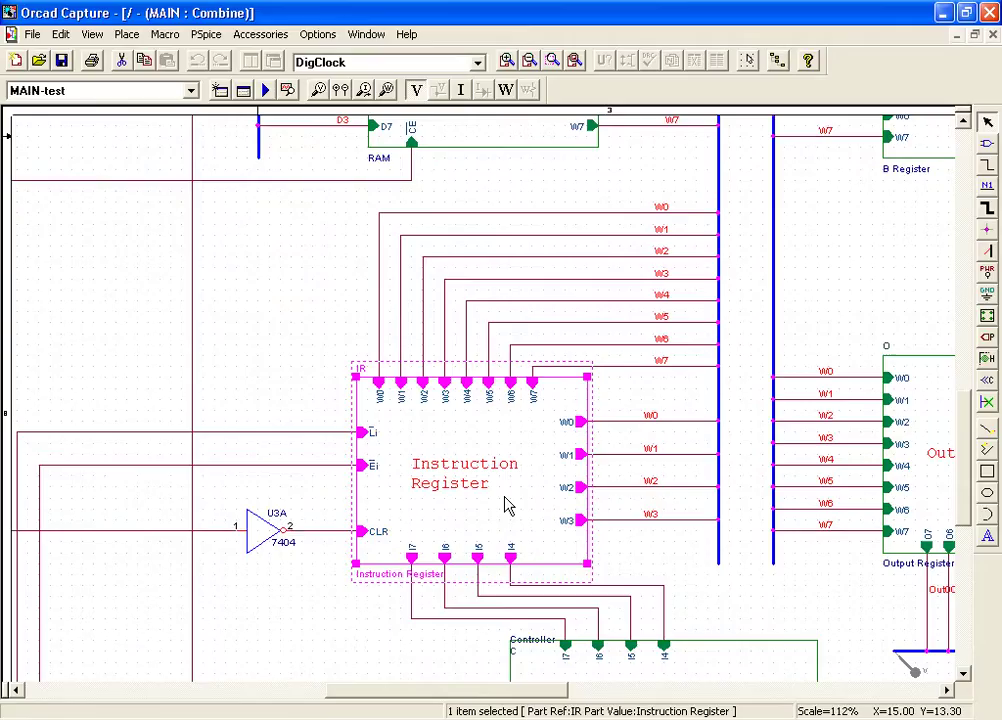
# - Descend into the Instruction Register and point out its two 74LS173A chips, U1 and U2
pyautogui.doubleClick(507, 505)
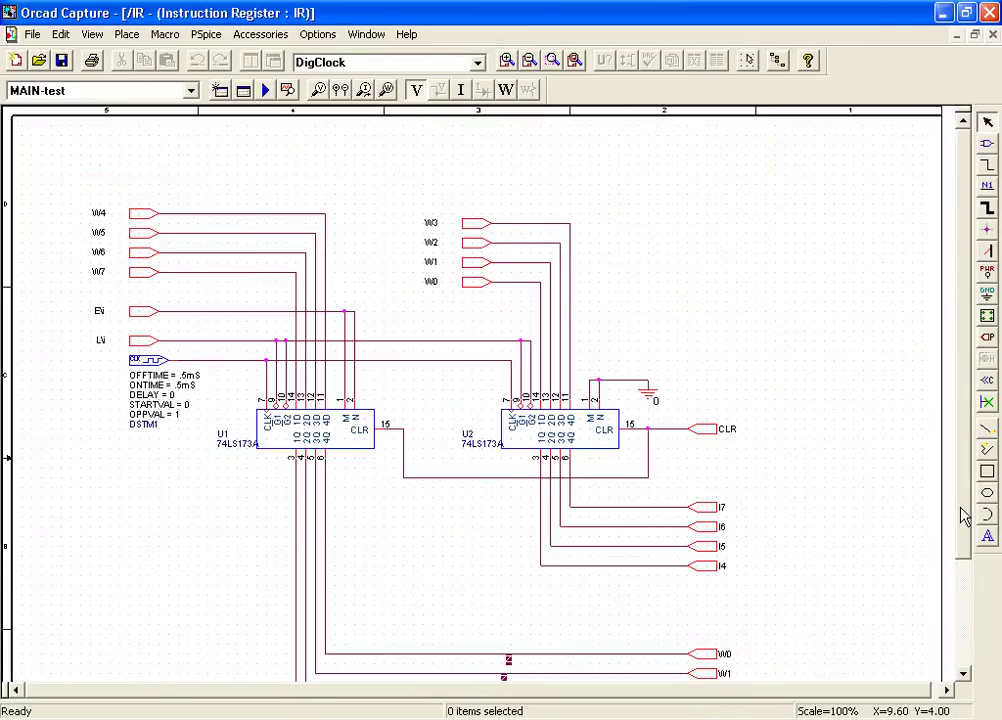
pyautogui.scroll(-1, 960, 515)
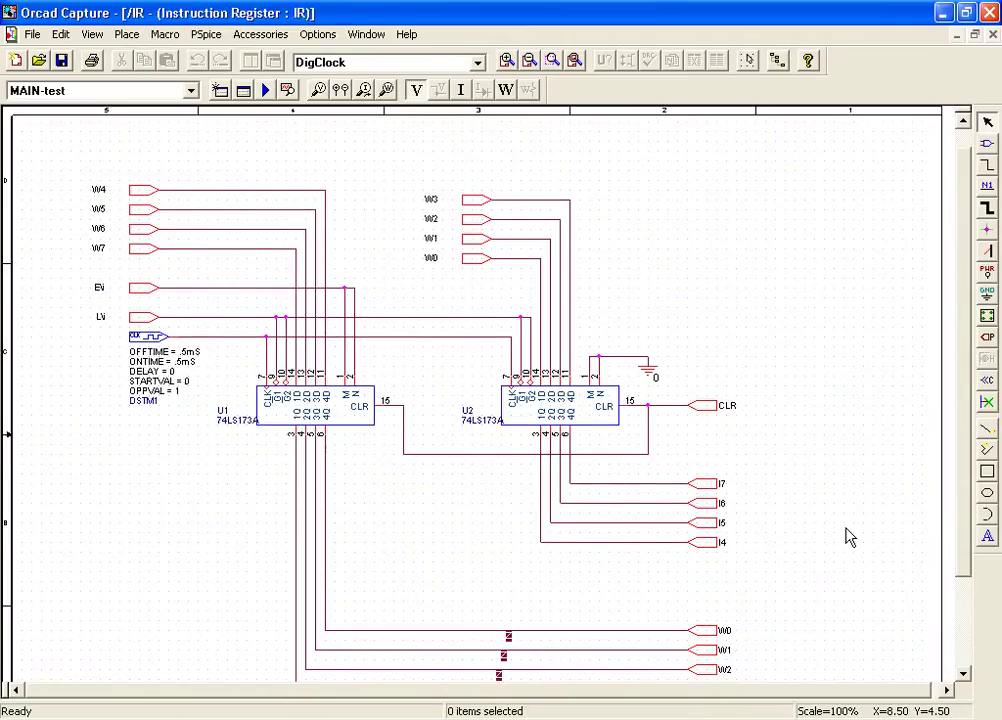
pyautogui.click(366, 418)
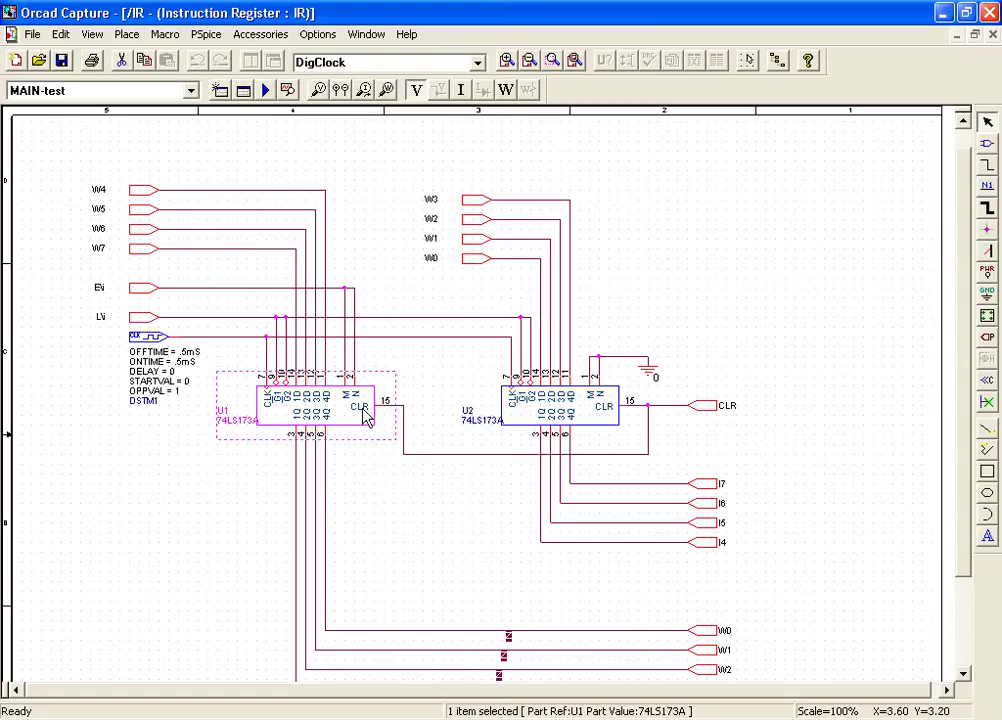
pyautogui.click(540, 422)
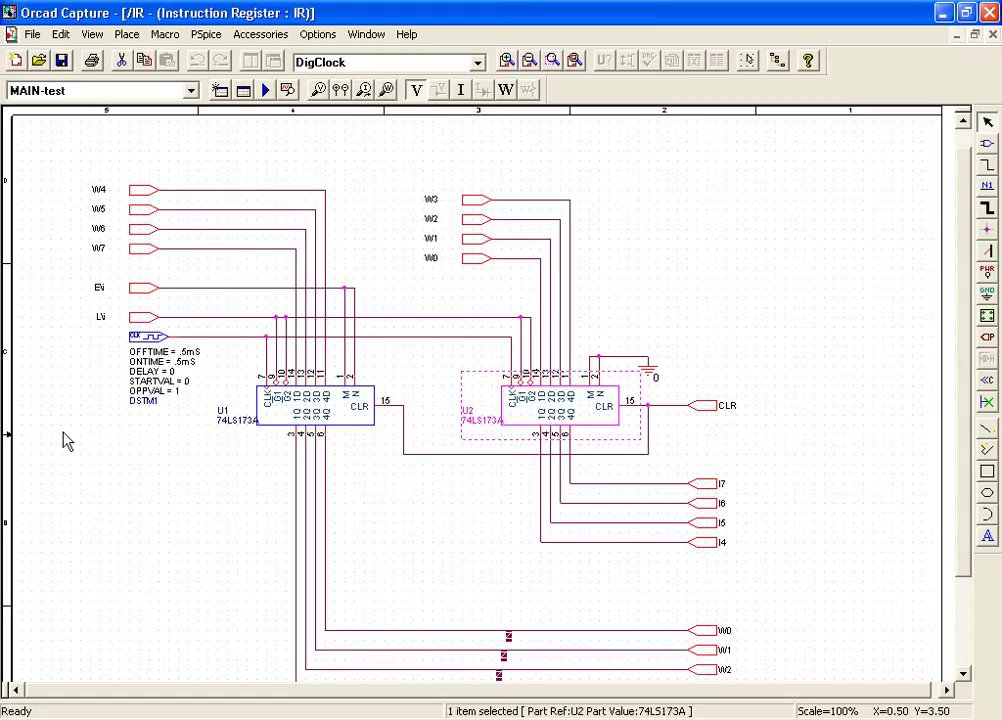
# - Point out the I7 and I6 output ports and the EN input port
pyautogui.click(721, 489)
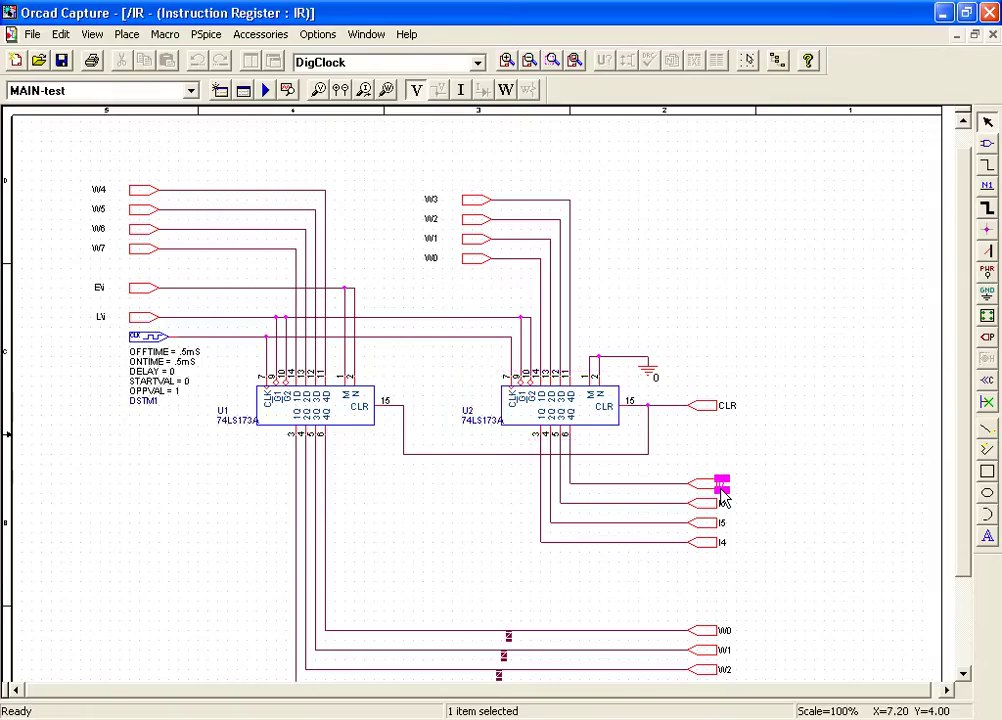
pyautogui.click(721, 503)
pyautogui.click(729, 558)
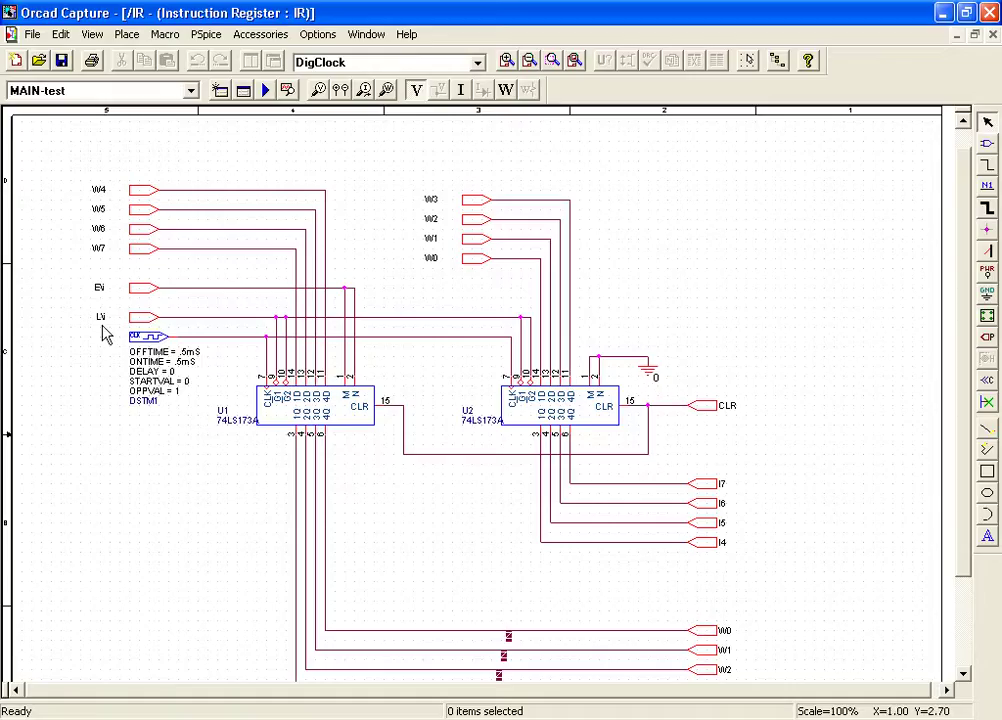
pyautogui.click(100, 289)
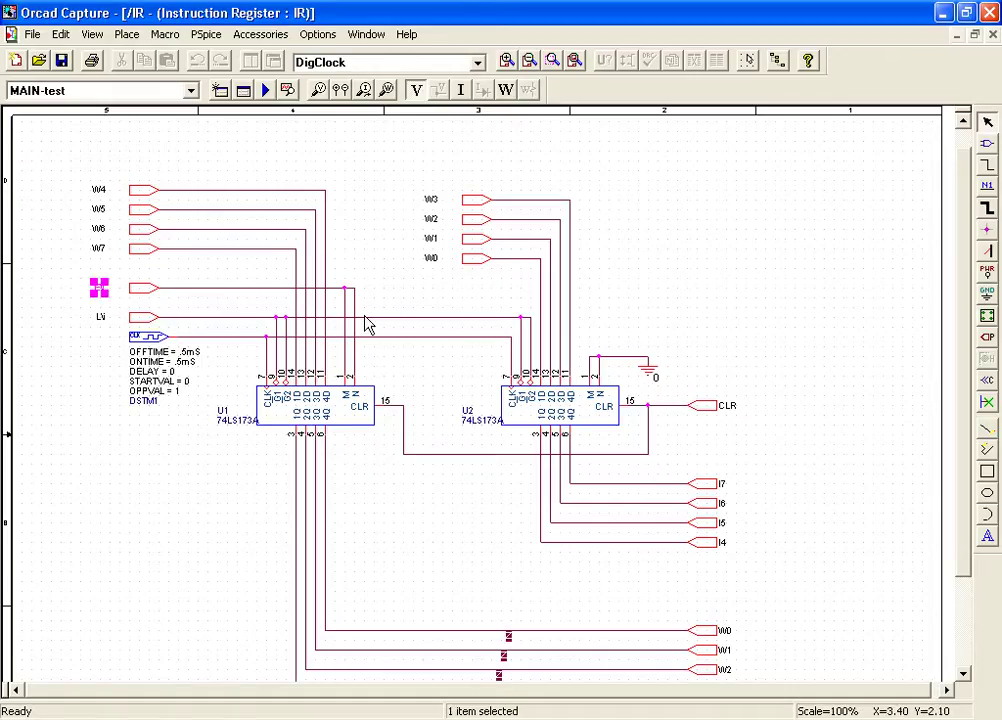
pyautogui.click(388, 378)
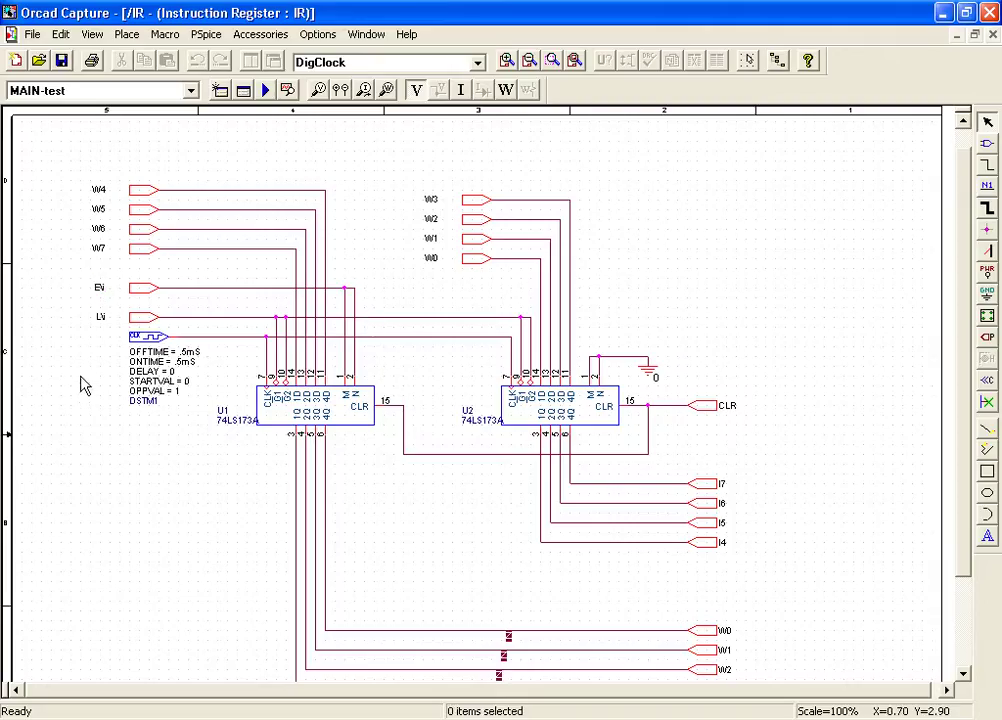
# - Ascend with Shift+F5, descend into the Controller Sequencer block, and zoom out to the whole page
pyautogui.hotkey('shift', 'F5')
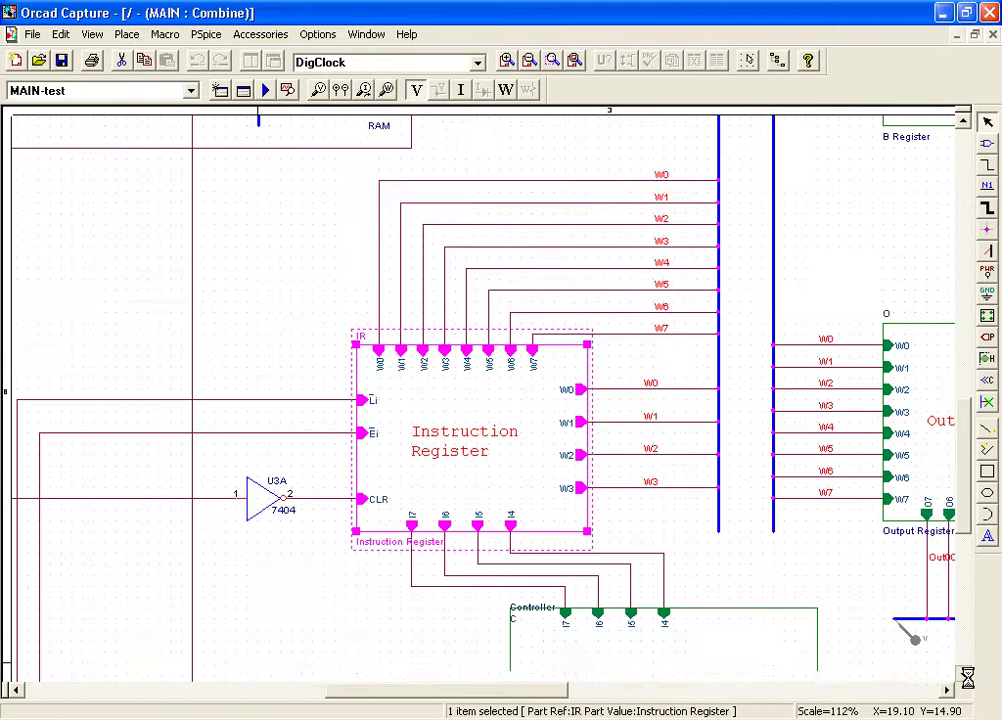
pyautogui.click(966, 675)
pyautogui.click(966, 676)
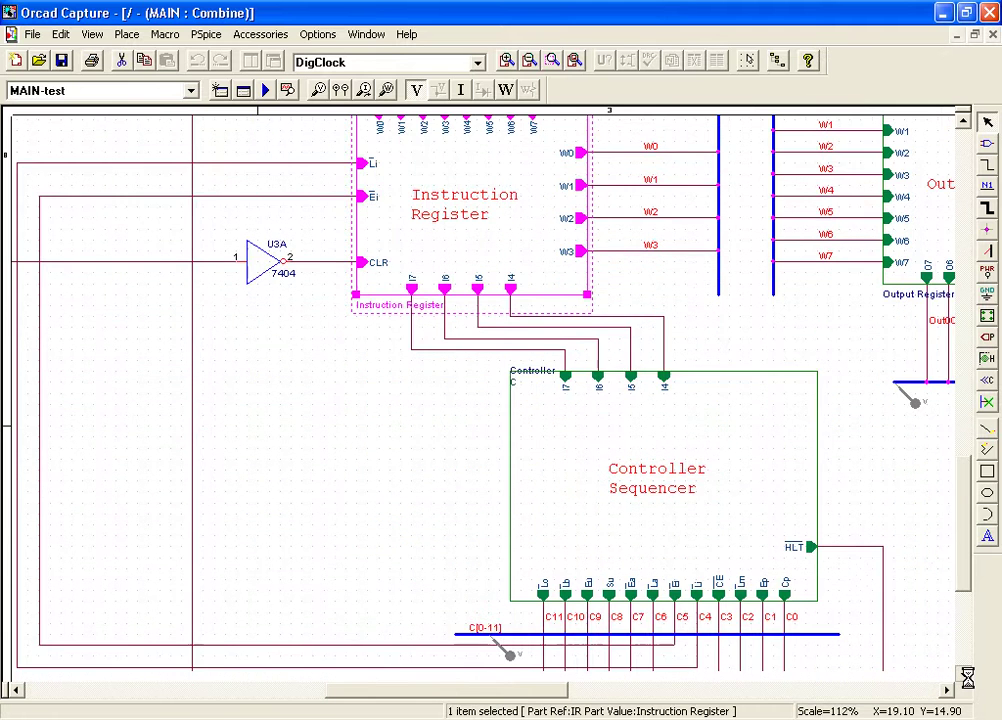
pyautogui.scroll(-2, 693, 376)
pyautogui.rightClick(690, 367)
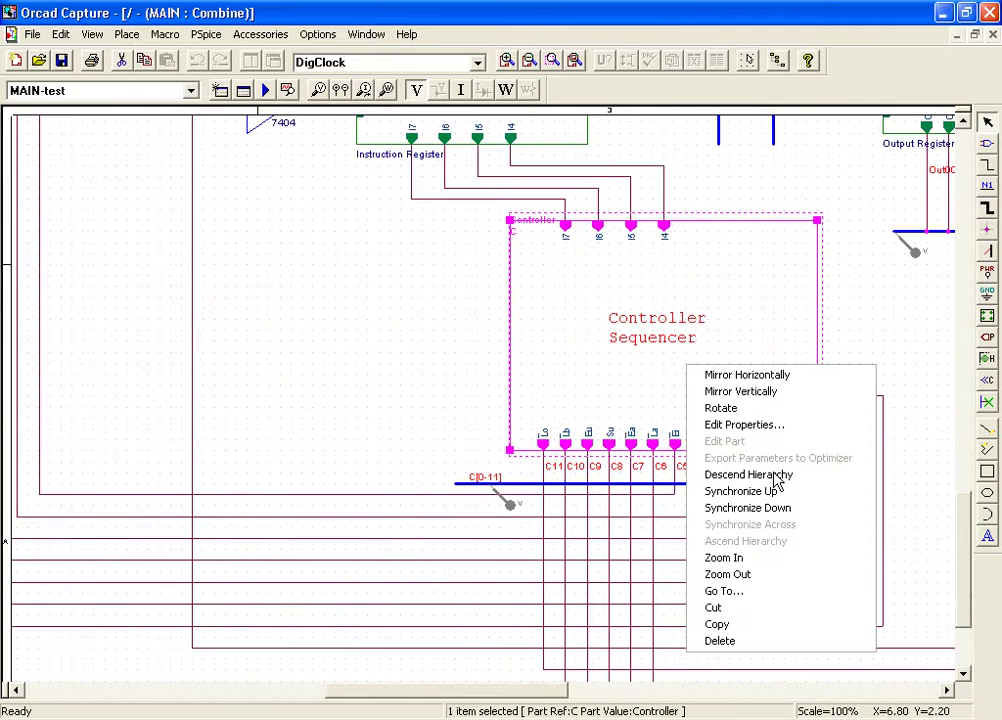
pyautogui.click(748, 474)
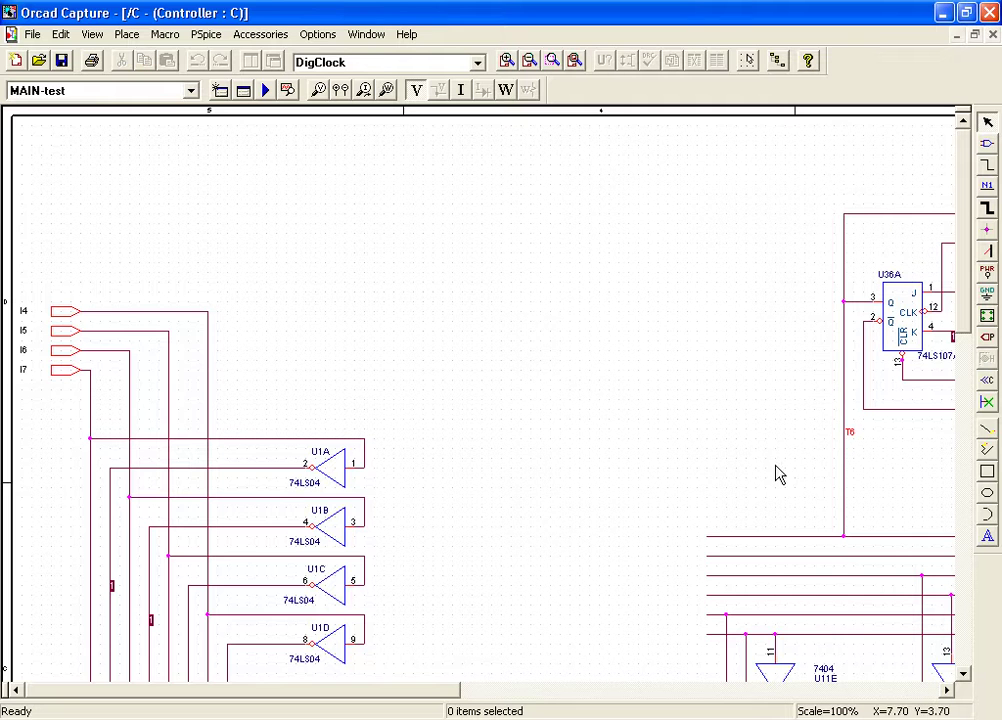
pyautogui.click(530, 63)
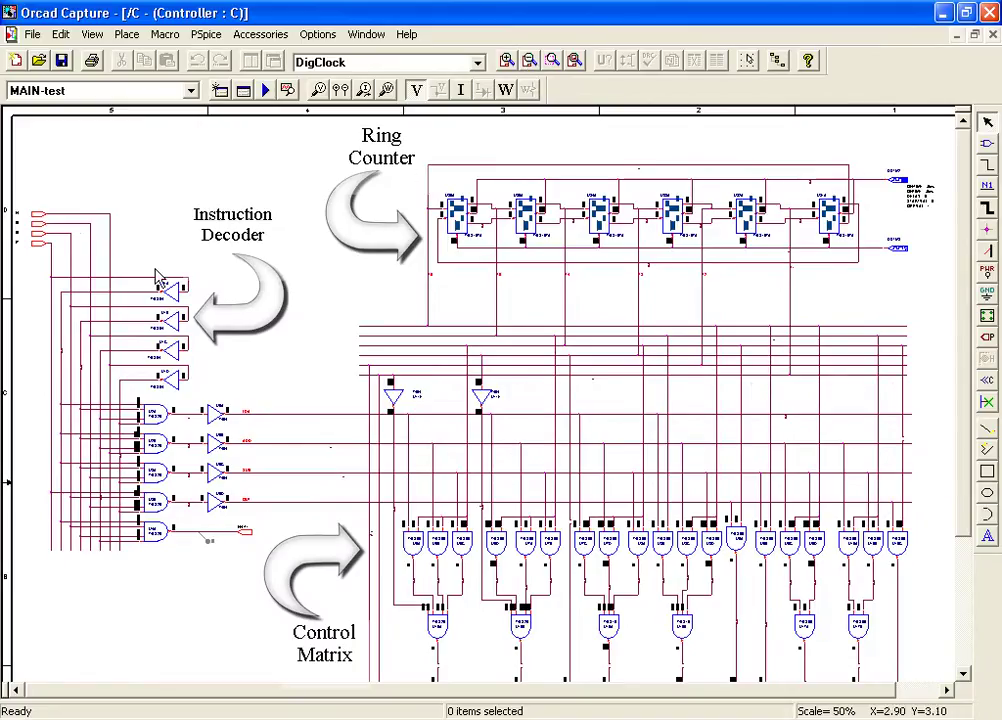
# - Zoom in on the instruction decoder and point out 74LS04 inverters U1B, U1C and U1D
pyautogui.press('i')
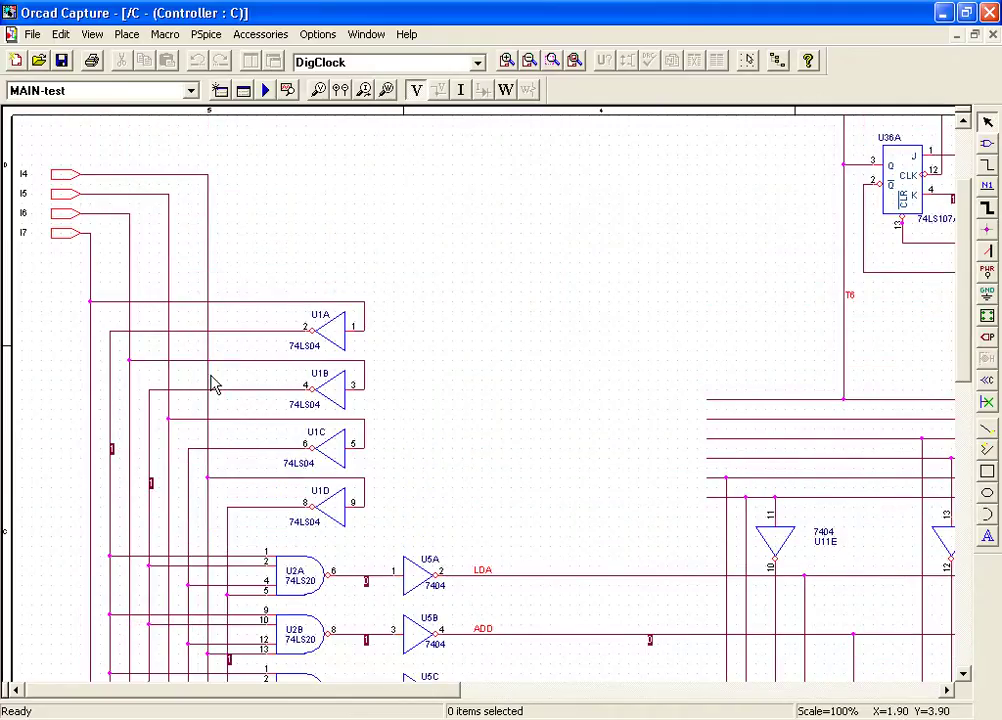
pyautogui.click(336, 390)
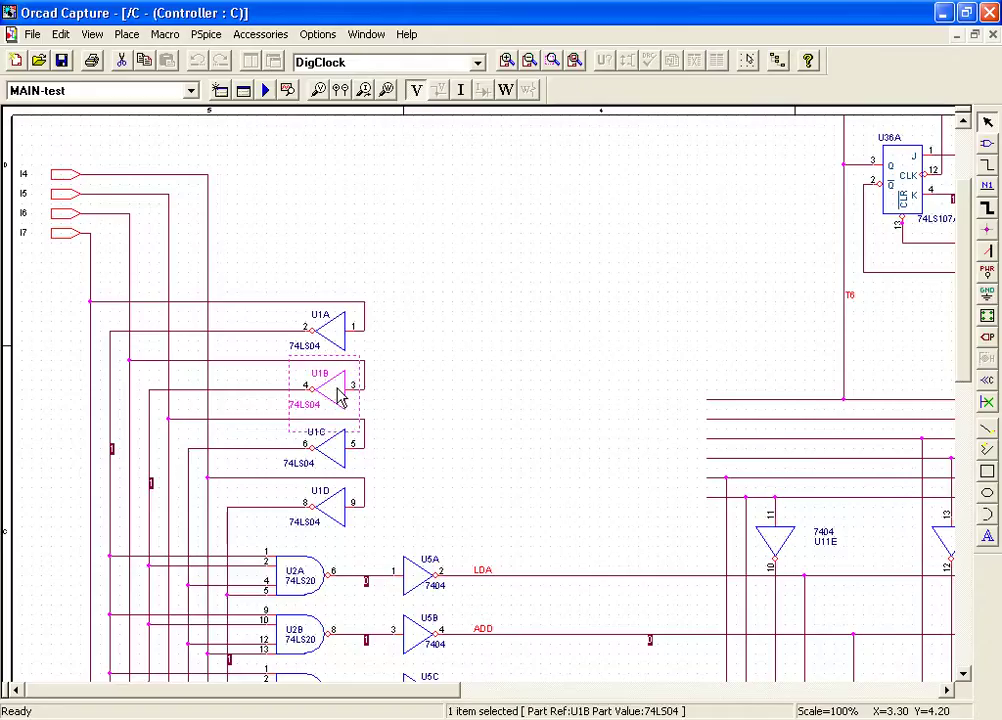
pyautogui.click(337, 459)
pyautogui.click(330, 507)
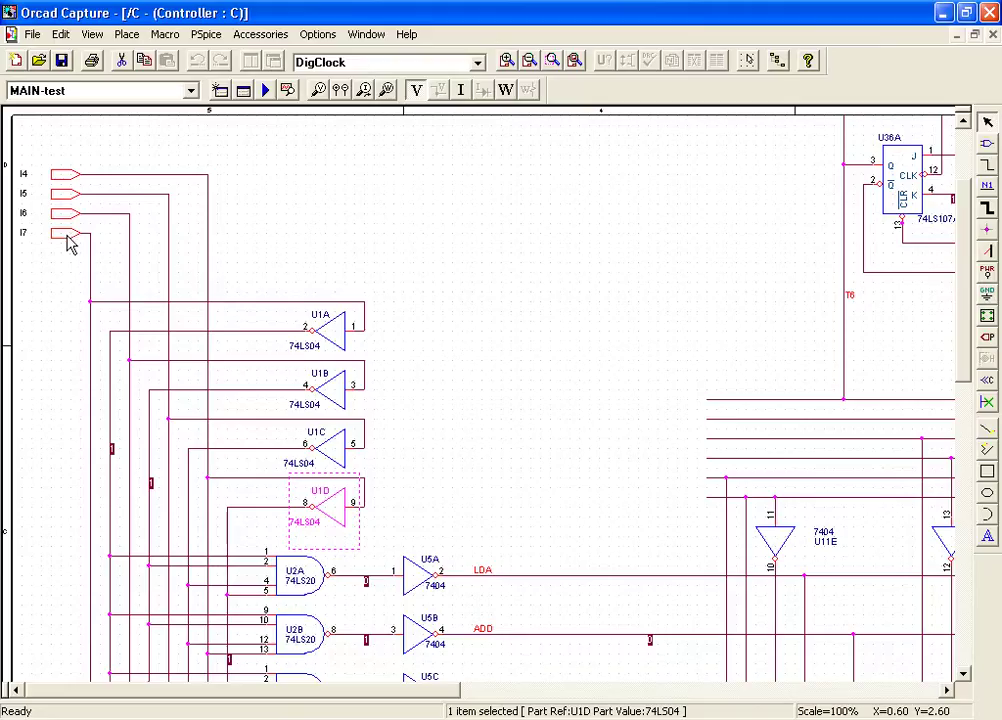
# - Point out the U2A 74LS20 gate while scrolling the decoder sheet down and back up
pyautogui.scroll(-3, 70, 245)
pyautogui.click(308, 440)
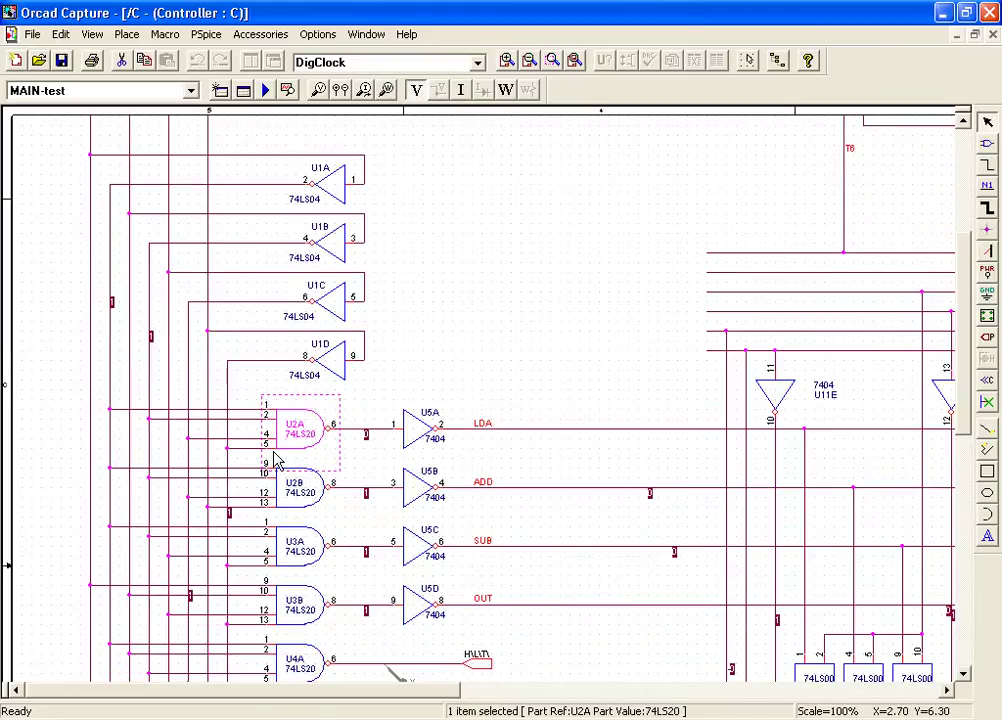
pyautogui.scroll(-2, 310, 475)
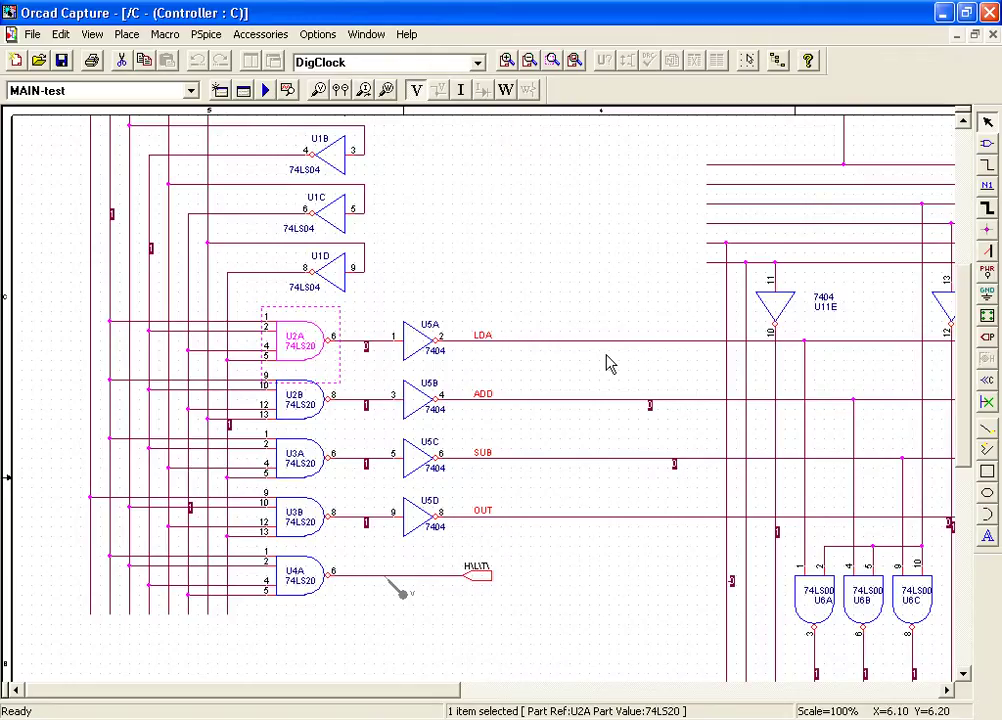
pyautogui.scroll(5, 608, 350)
pyautogui.scroll(1, 450, 684)
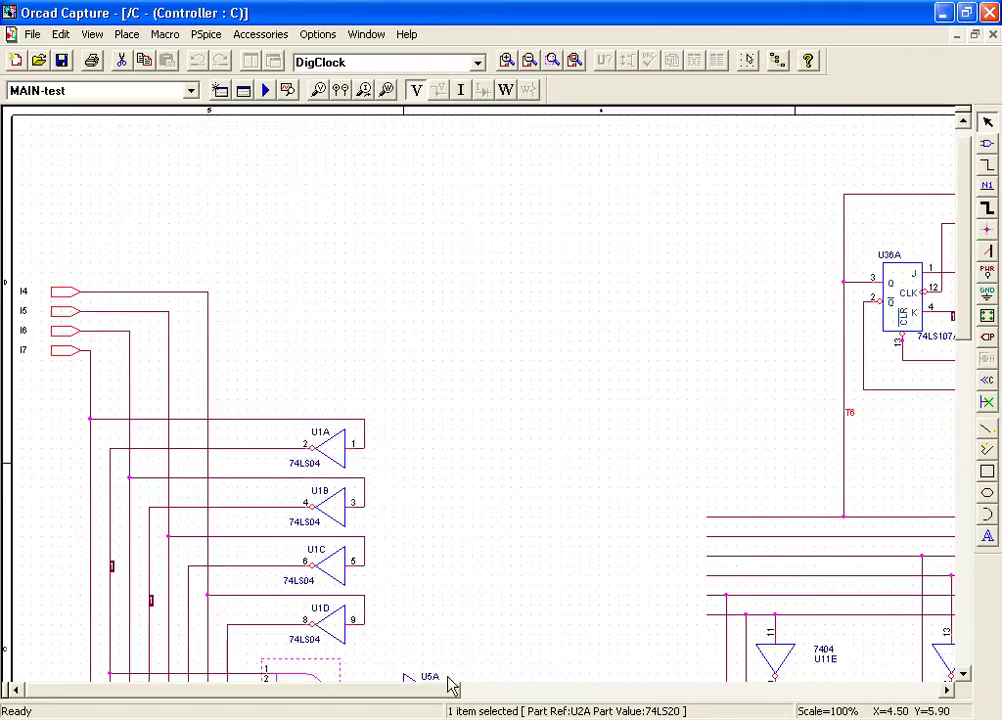
pyautogui.moveTo(450, 688); pyautogui.dragTo(857, 688)
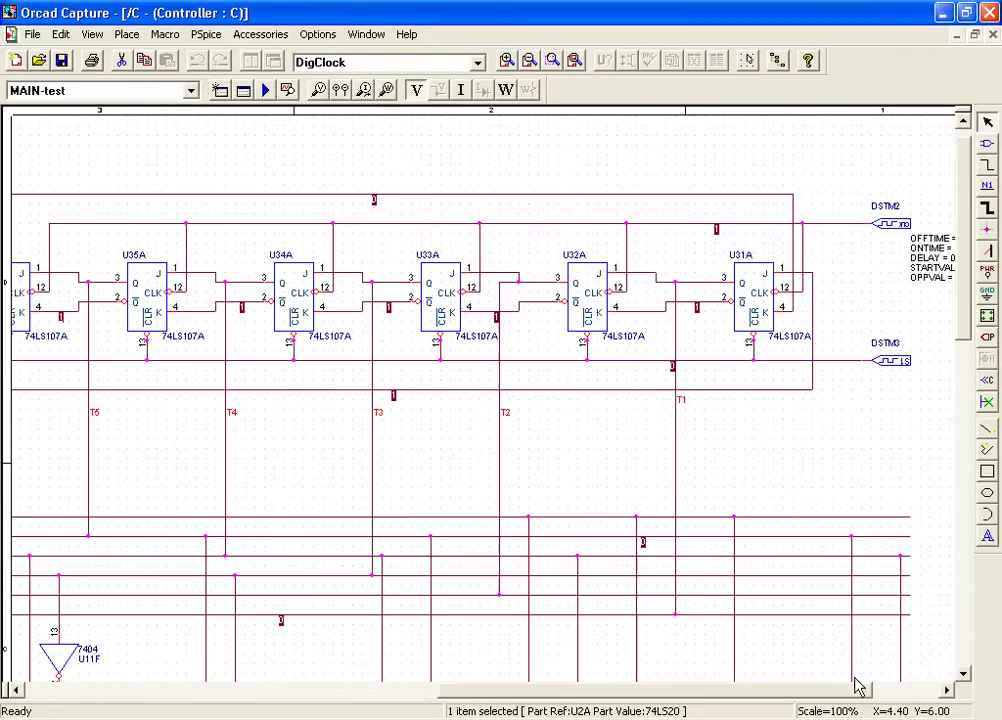
pyautogui.moveTo(857, 688); pyautogui.dragTo(834, 688)
pyautogui.click(82, 290)
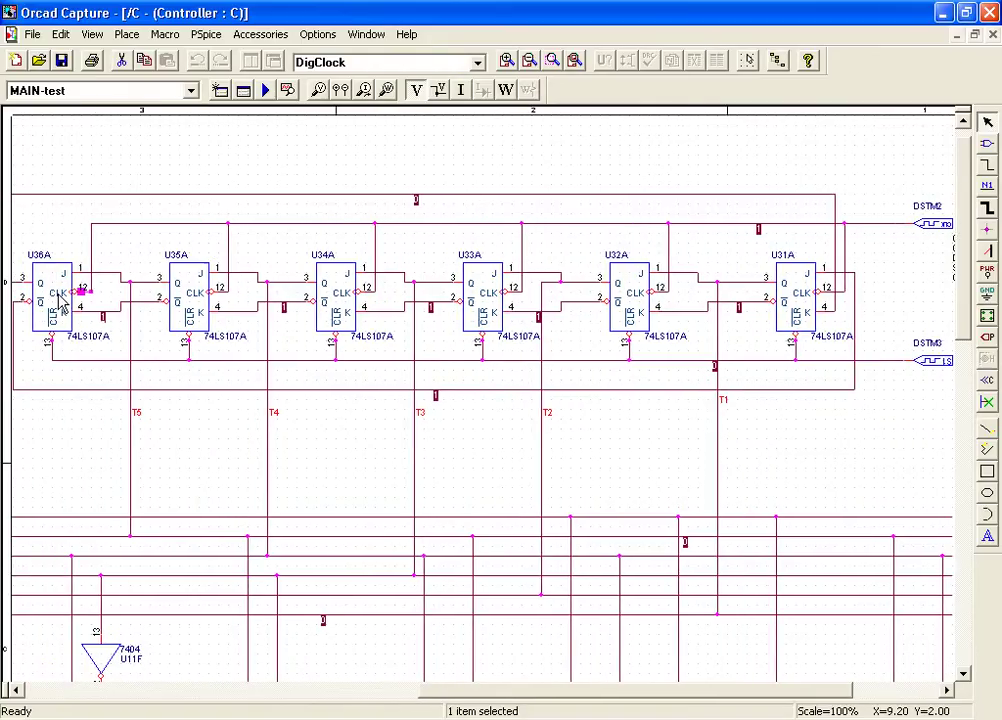
pyautogui.click(207, 304)
pyautogui.click(345, 300)
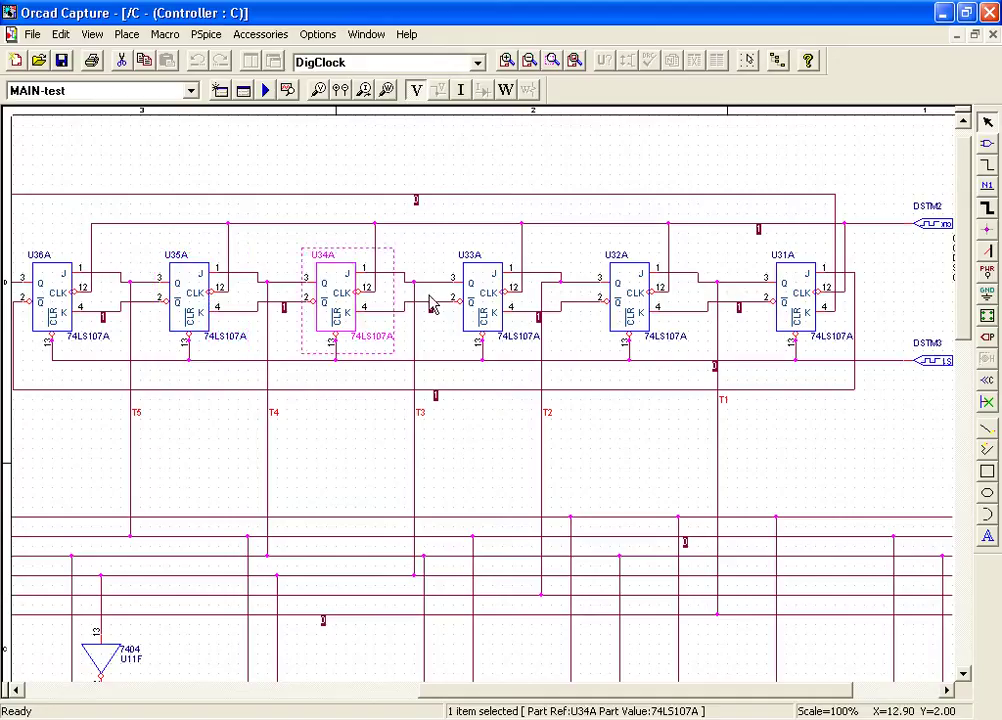
pyautogui.click(483, 300)
pyautogui.click(612, 303)
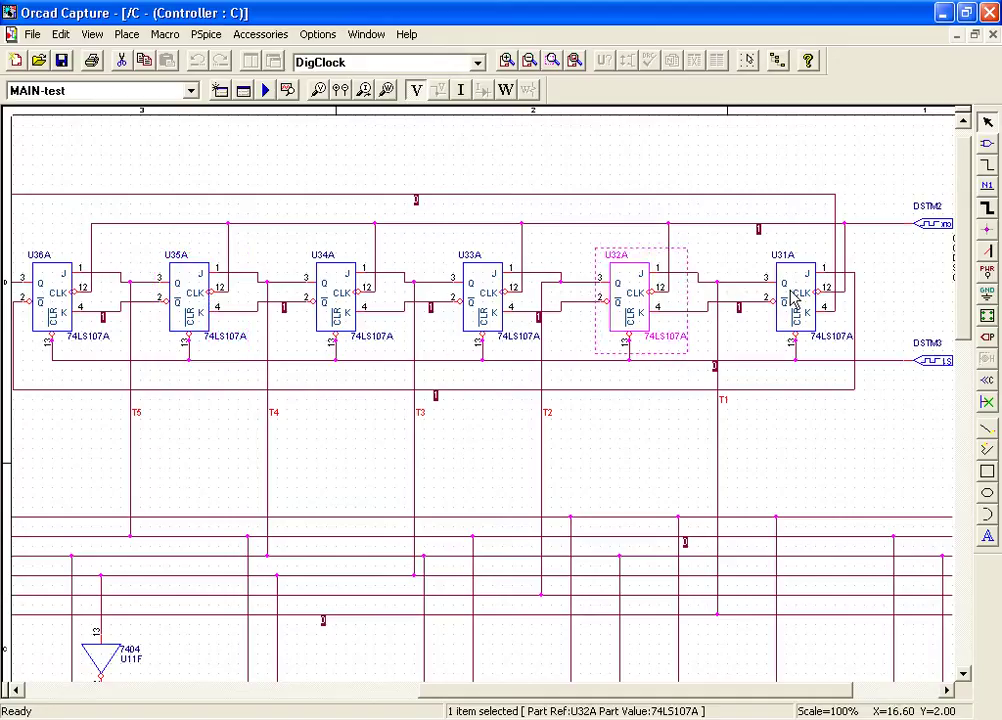
pyautogui.click(776, 302)
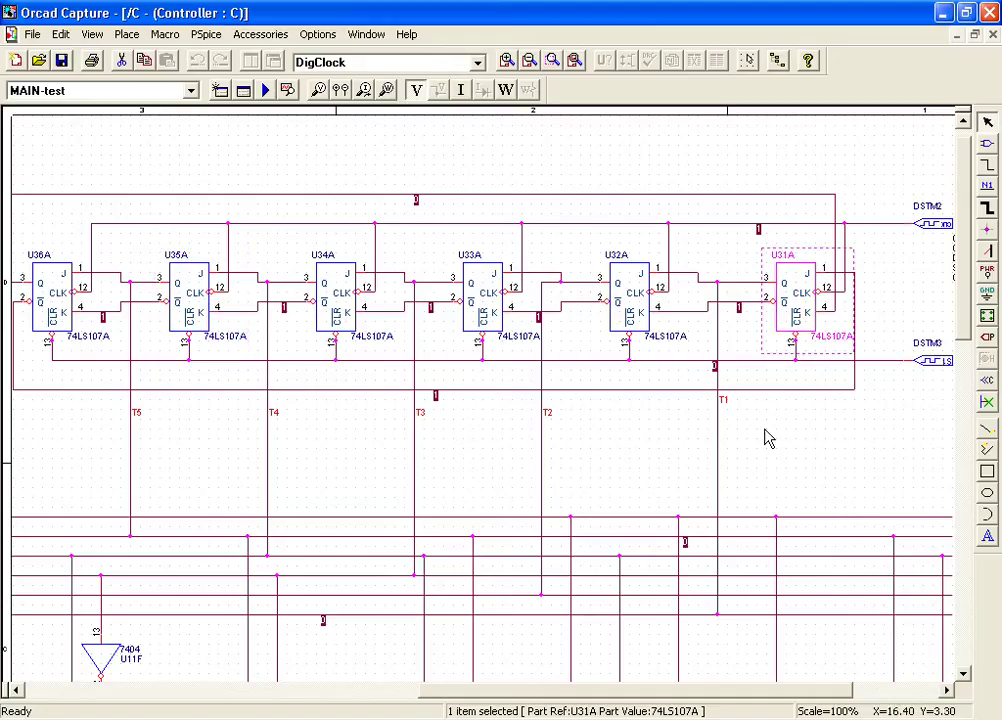
pyautogui.click(853, 690)
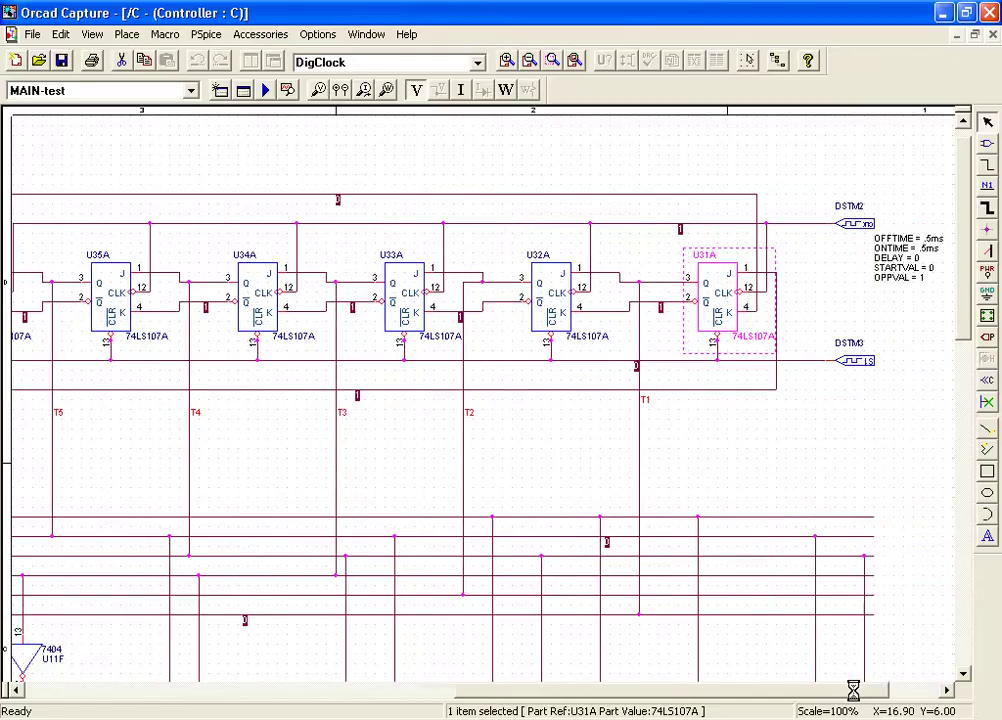
pyautogui.moveTo(853, 690); pyautogui.dragTo(842, 698)
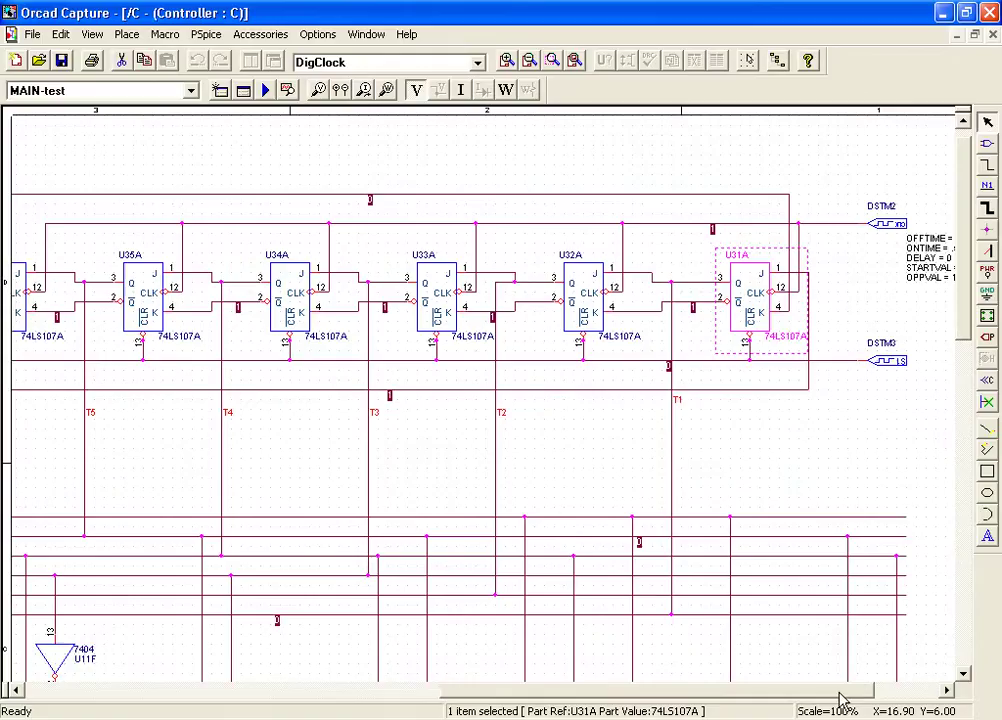
pyautogui.click(695, 289)
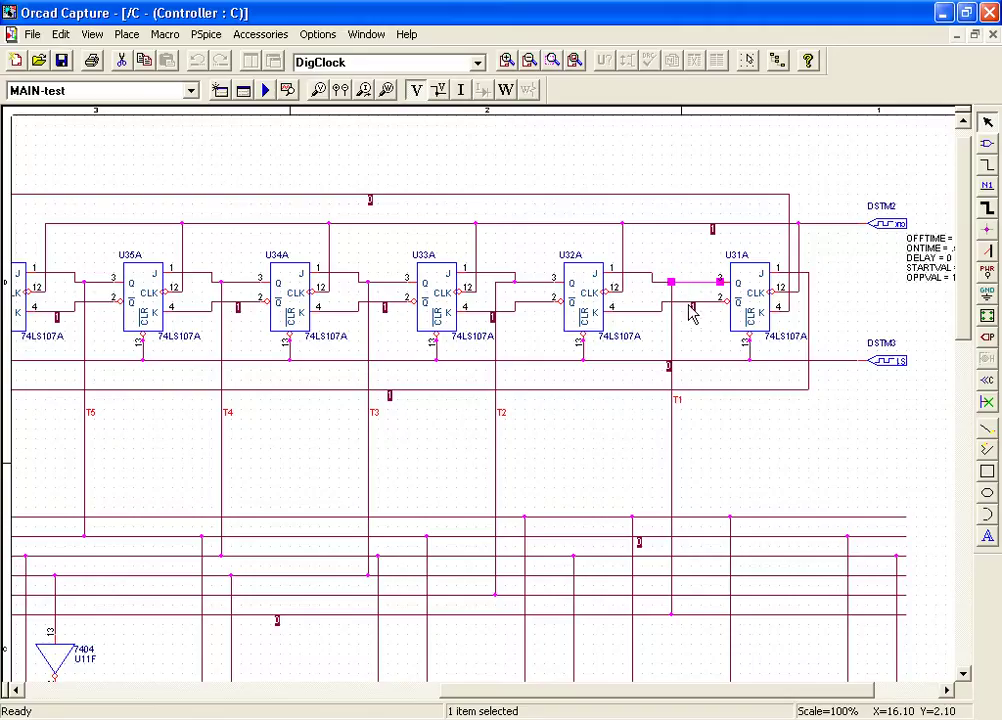
pyautogui.click(714, 447)
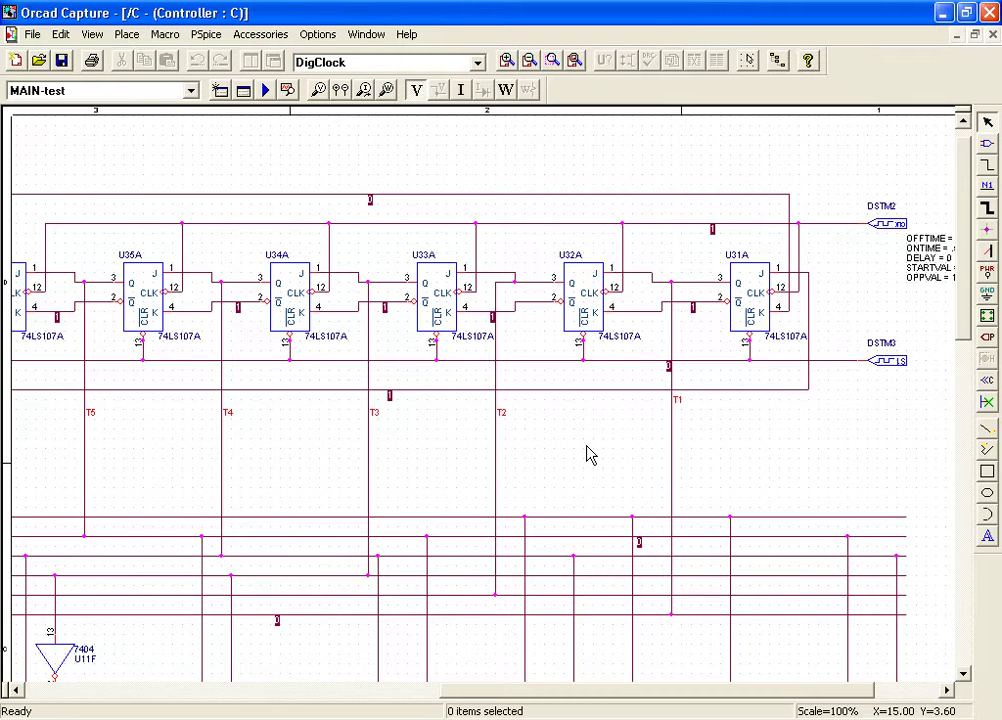
# - Scroll down the Controller, zoom out, and highlight the whole array of decoding gates
pyautogui.scroll(-3, 590, 455)
pyautogui.scroll(-3, 607, 410)
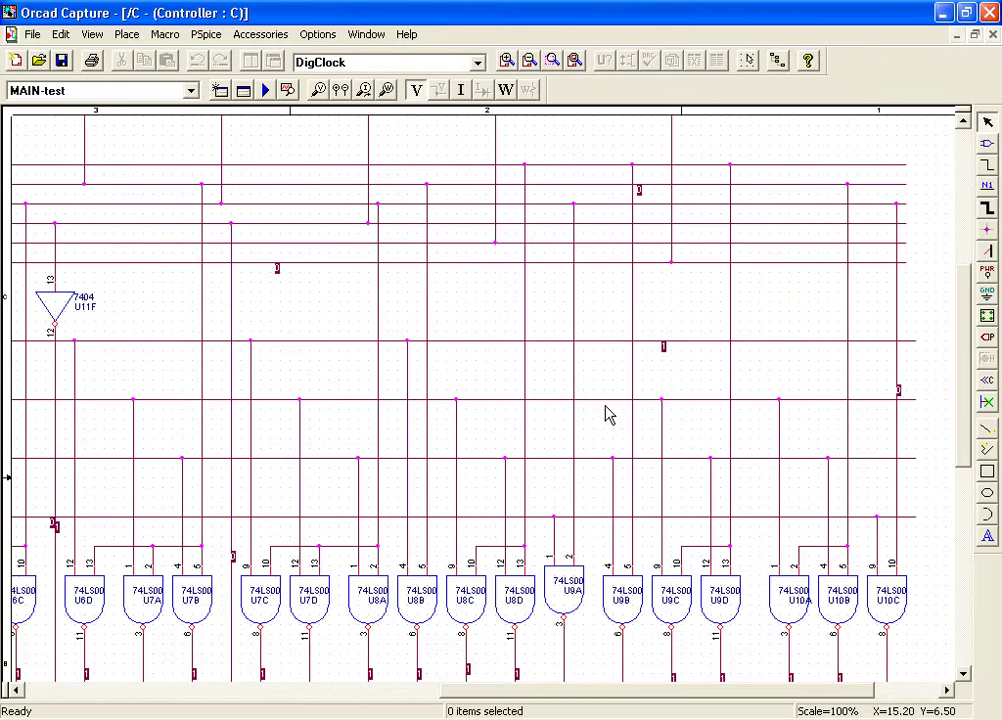
pyautogui.scroll(-1, 606, 410)
pyautogui.scroll(-1, 580, 410)
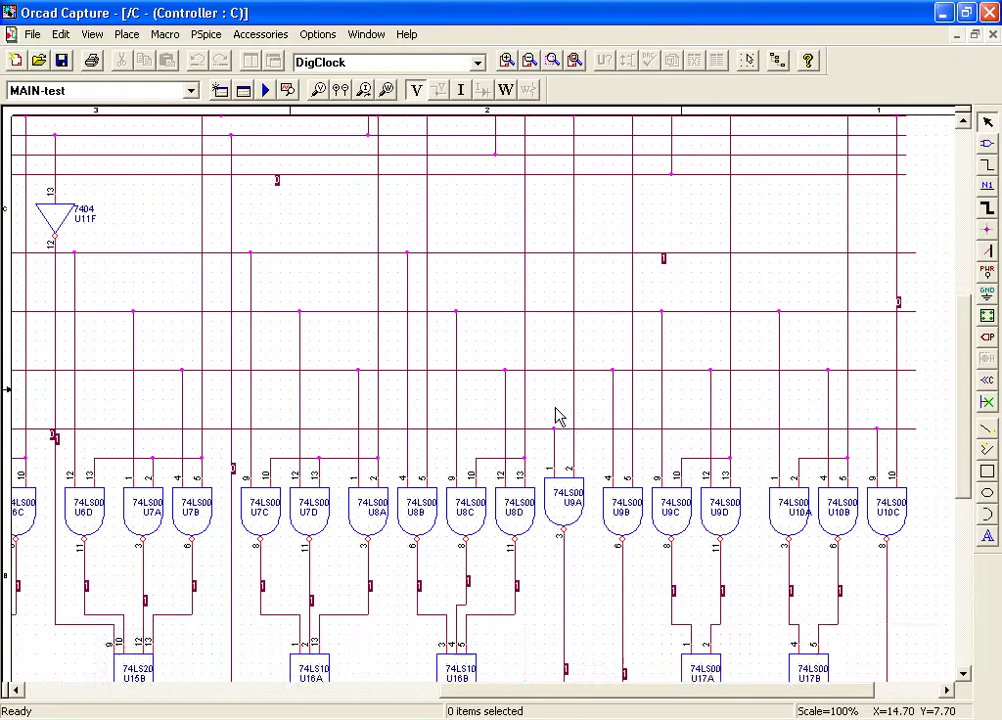
pyautogui.click(527, 58)
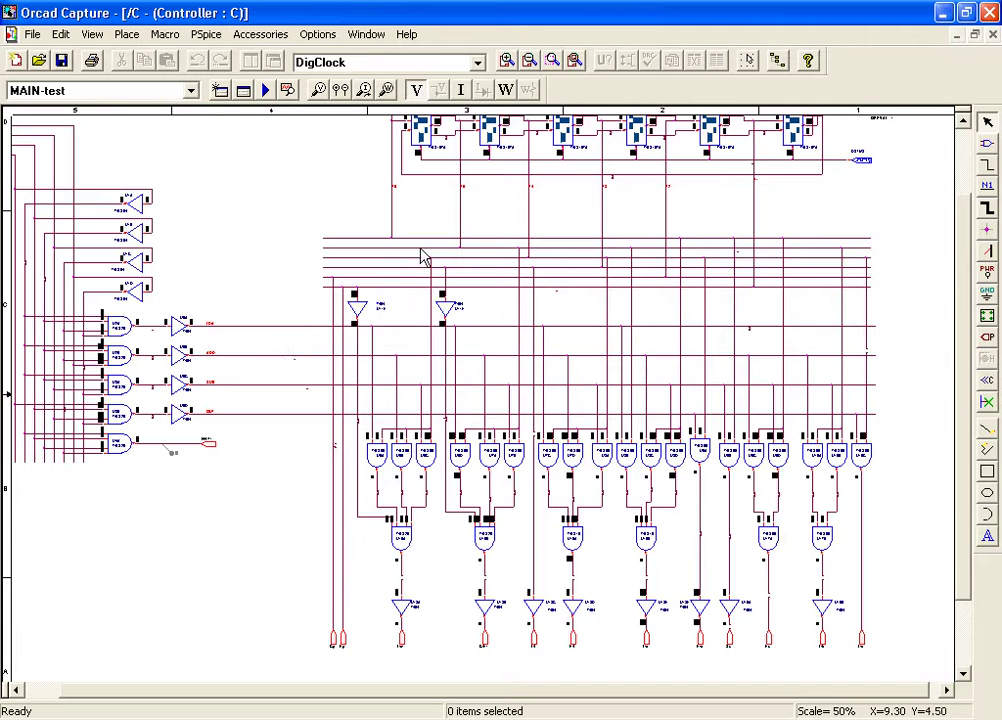
pyautogui.moveTo(303, 213); pyautogui.dragTo(897, 676)
pyautogui.press('i')
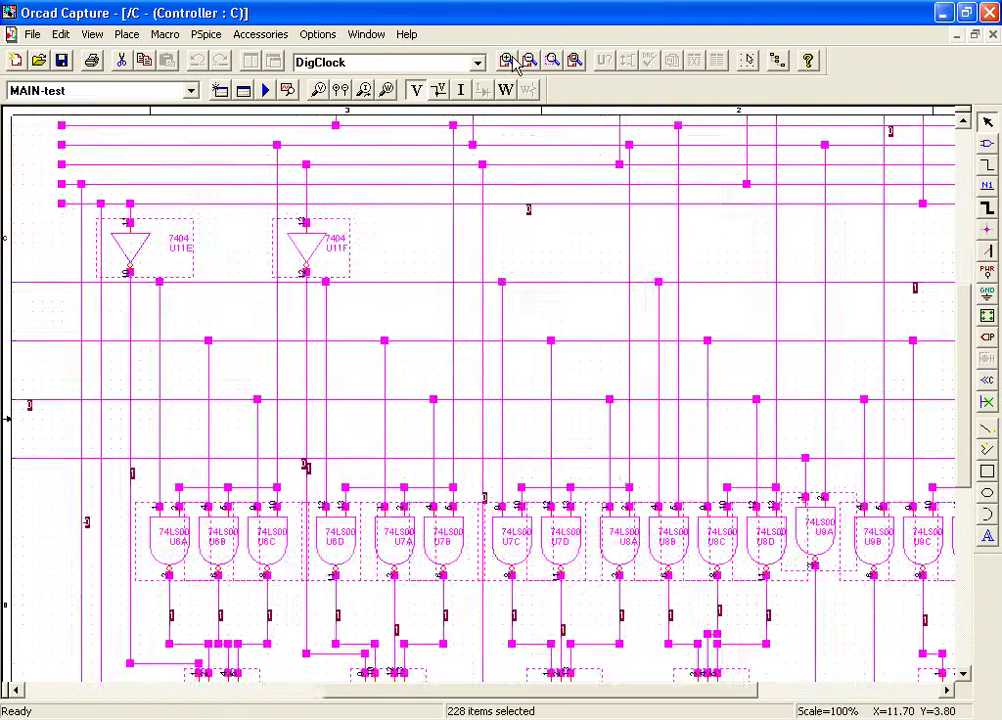
pyautogui.click(580, 253)
# - Scroll to the bottom of the Controller sheet and highlight the row of control output ports
pyautogui.moveTo(968, 337); pyautogui.dragTo(970, 248)
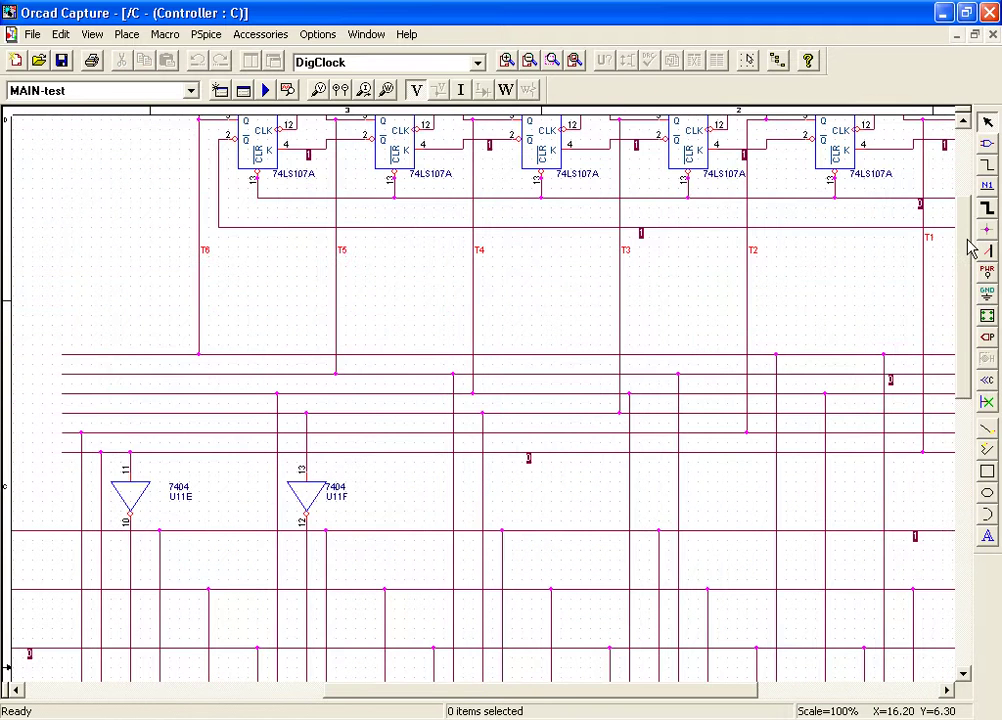
pyautogui.moveTo(640, 697); pyautogui.dragTo(710, 697)
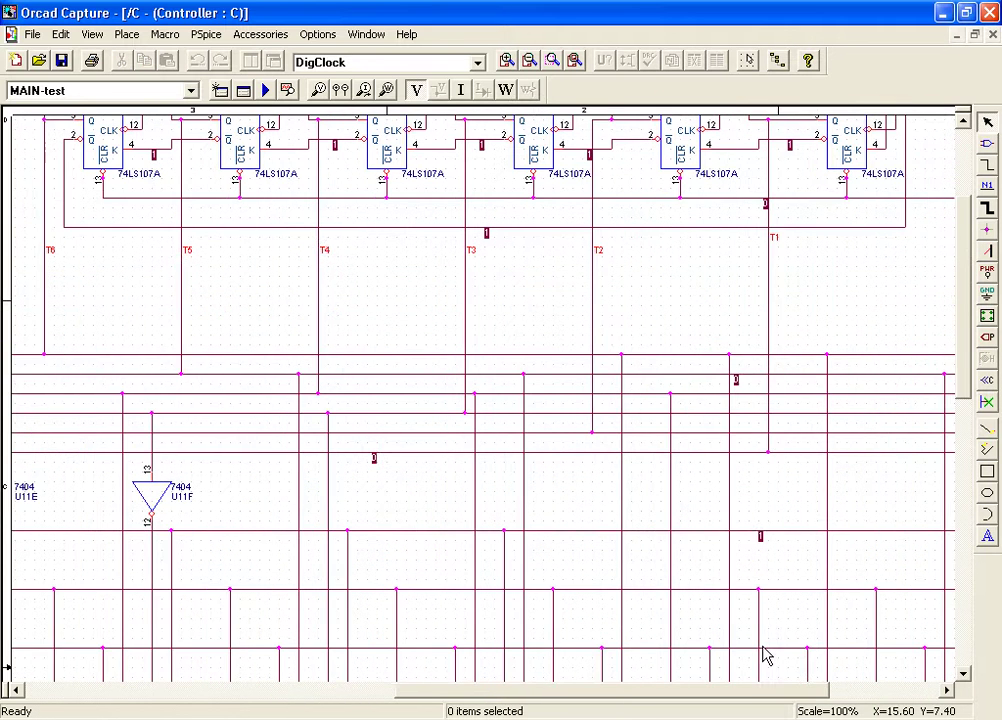
pyautogui.scroll(-3, 765, 655)
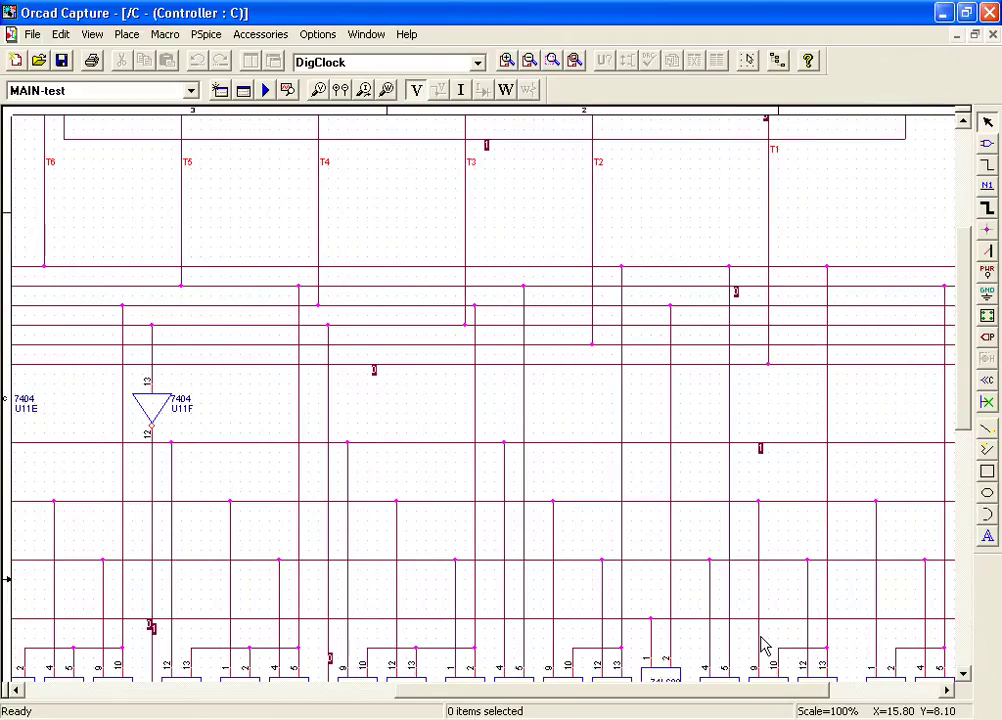
pyautogui.scroll(-3, 765, 645)
pyautogui.scroll(-5, 765, 645)
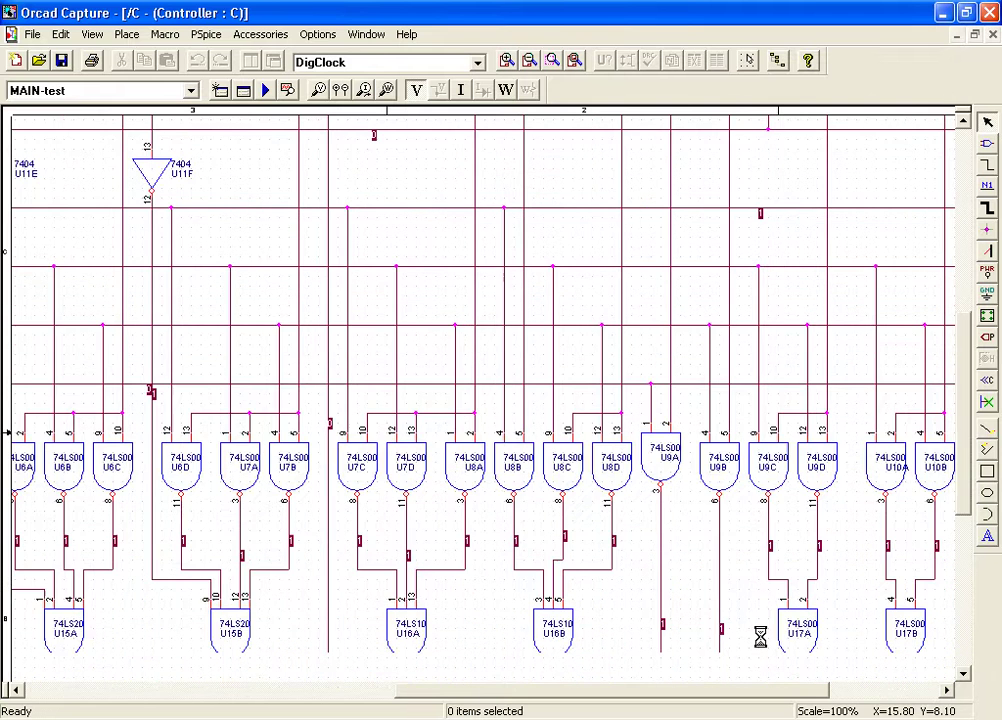
pyautogui.scroll(-6, 762, 640)
pyautogui.scroll(-2, 765, 648)
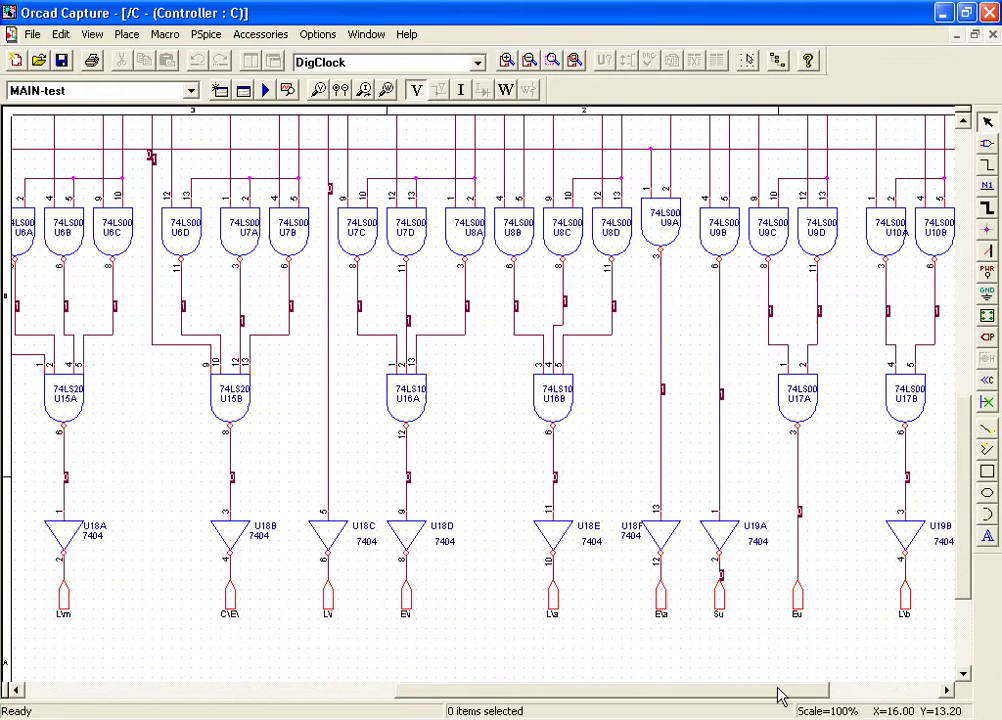
pyautogui.moveTo(779, 692); pyautogui.dragTo(691, 692)
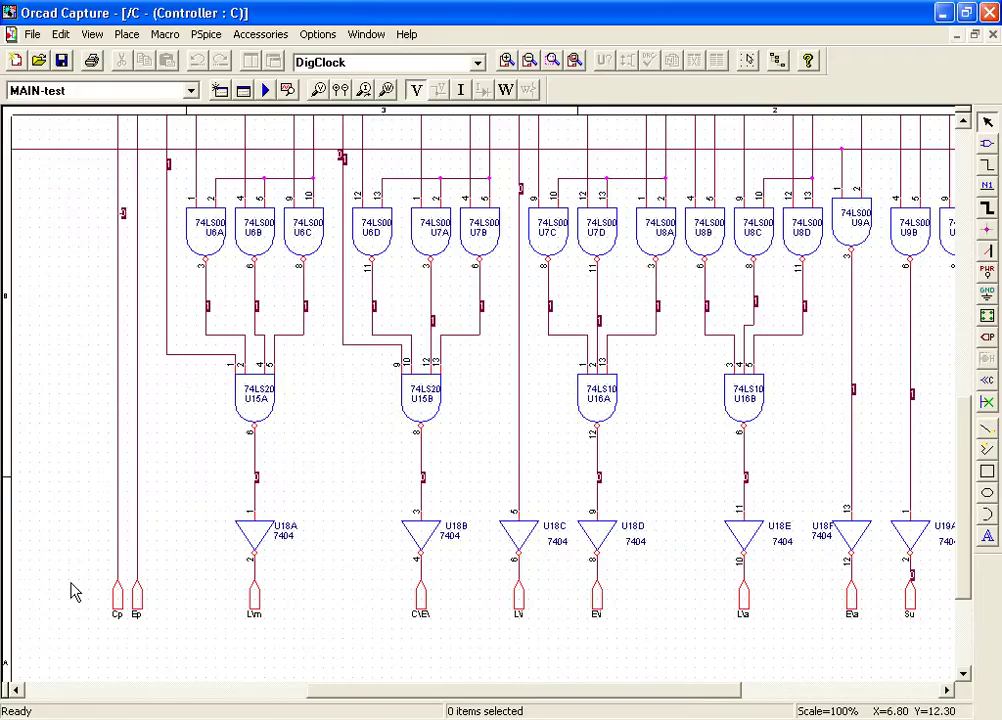
pyautogui.moveTo(70, 583); pyautogui.dragTo(926, 636)
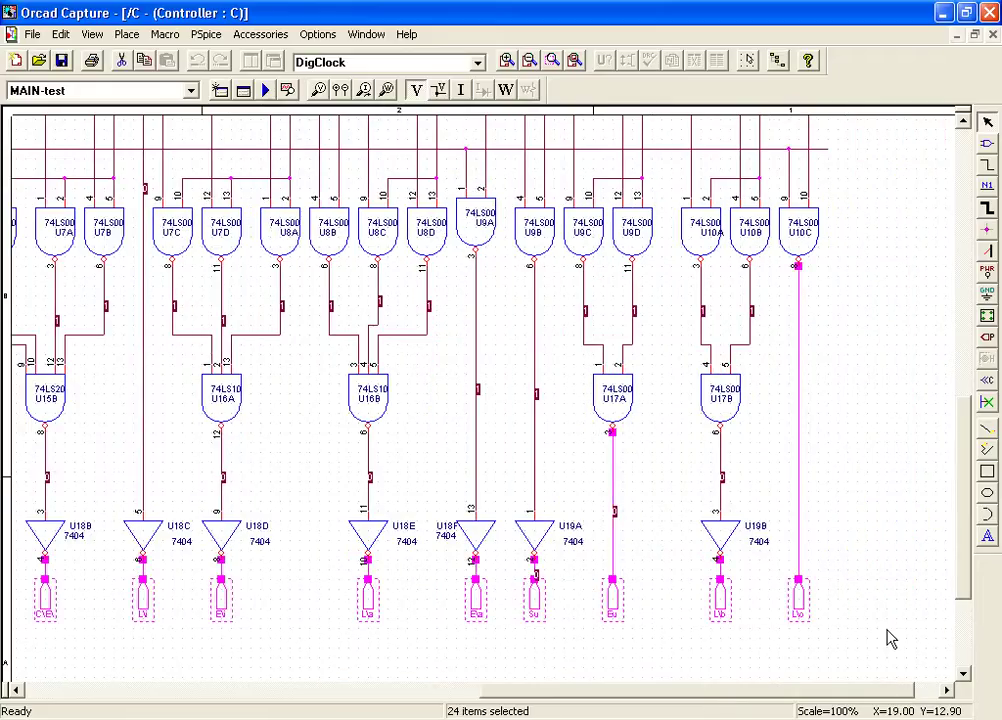
pyautogui.click(892, 639)
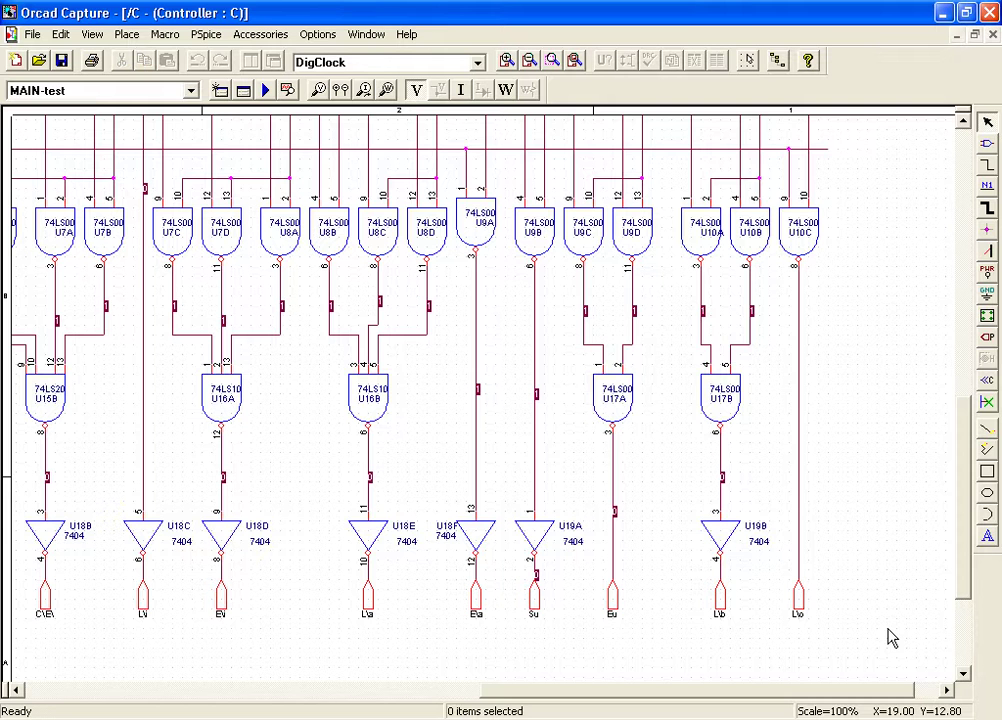
# - Ascend to MAIN, select the Accumulator block and bring up its context menu
pyautogui.rightClick(892, 639)
pyautogui.click(873, 635)
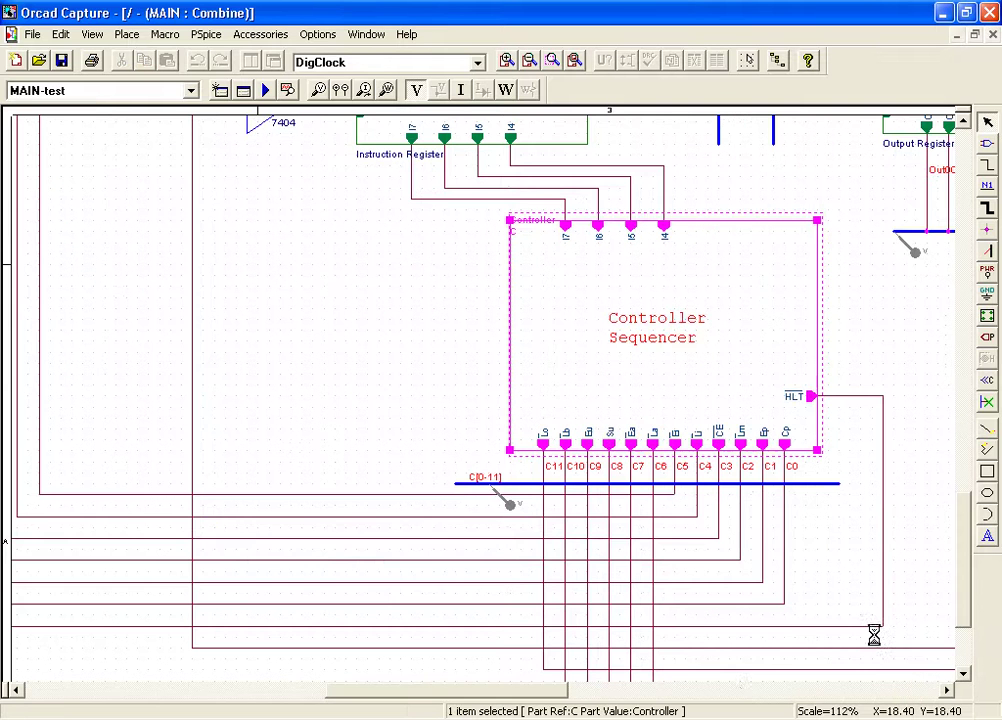
pyautogui.click(745, 697)
pyautogui.scroll(10, 655, 300)
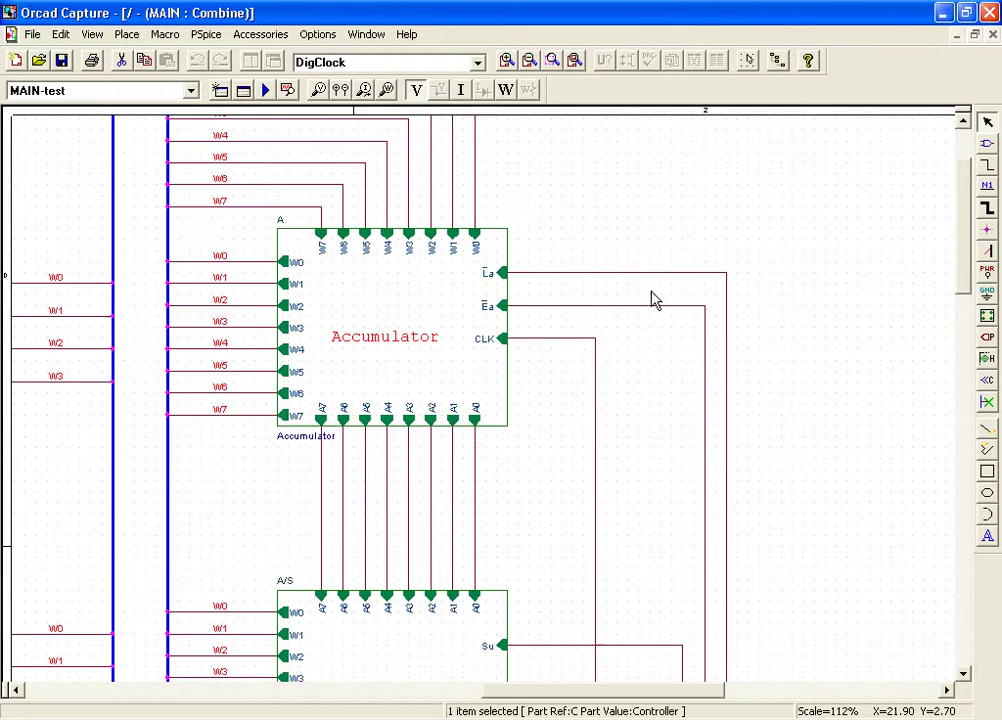
pyautogui.click(436, 320)
pyautogui.rightClick(436, 320)
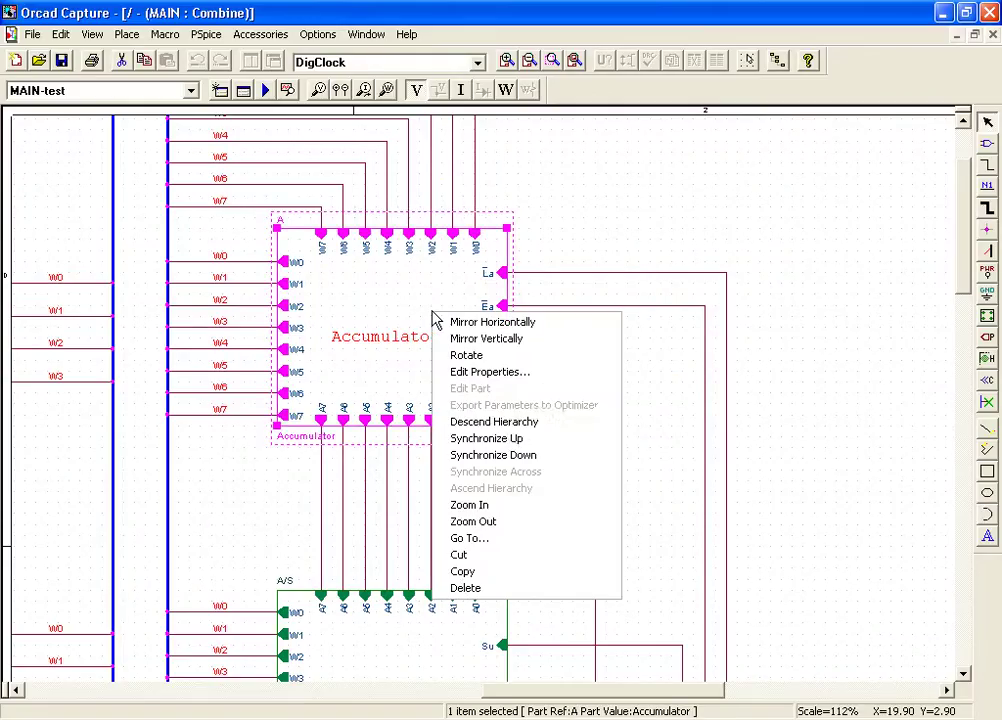
# - Descend into the Accumulator, point out U2 74LS173A and U3B 74LS126A, then ascend to MAIN
pyautogui.click(513, 432)
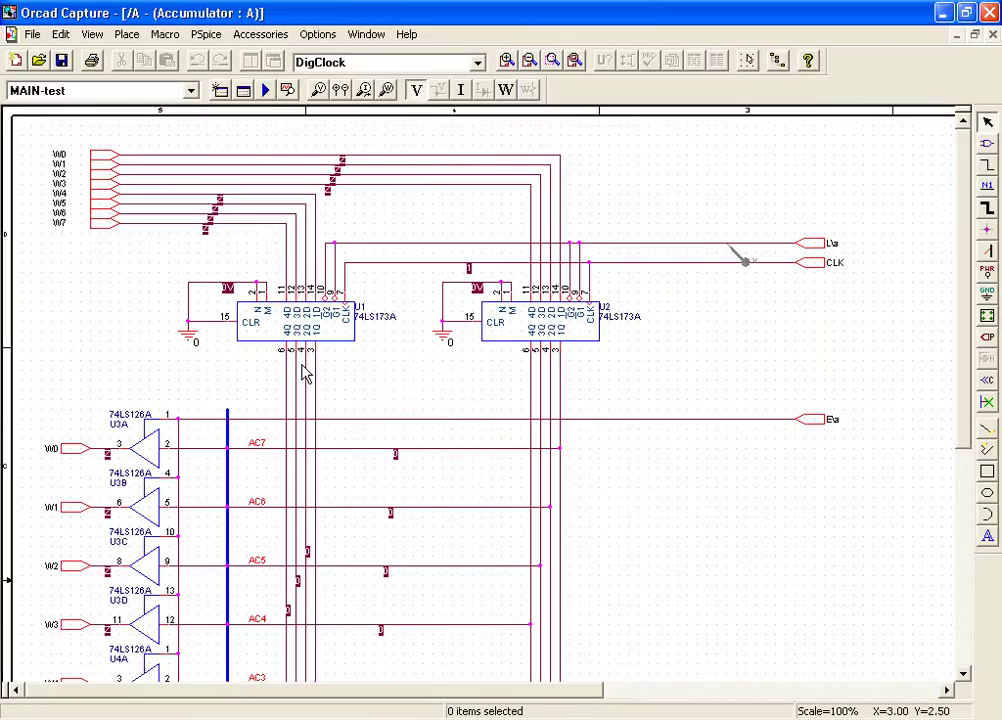
pyautogui.click(546, 341)
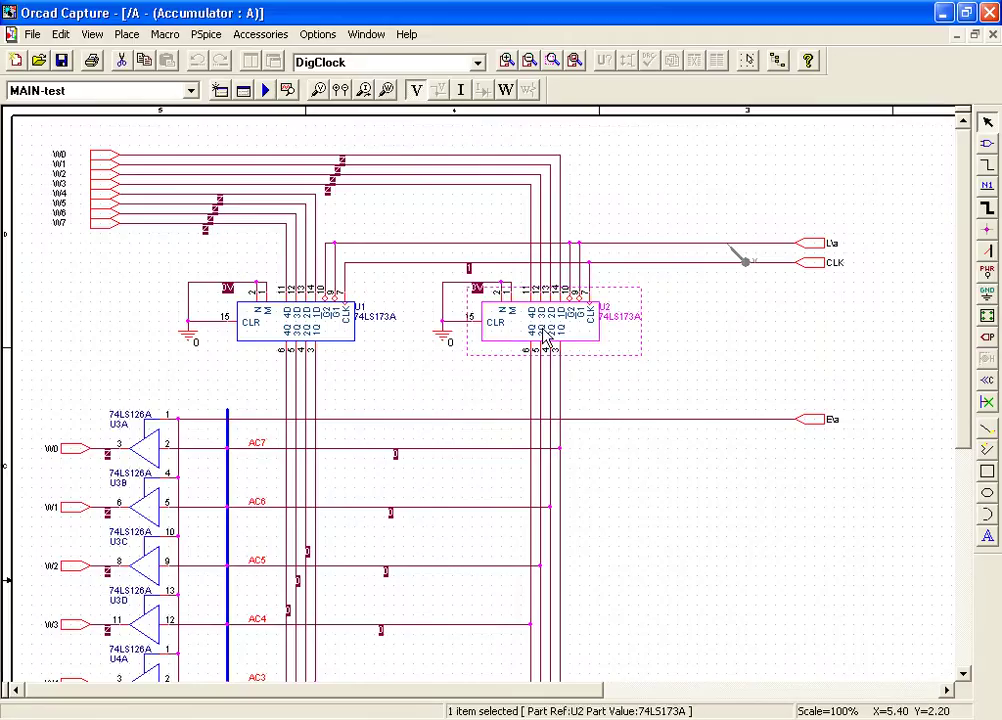
pyautogui.click(461, 378)
pyautogui.scroll(-1, 180, 425)
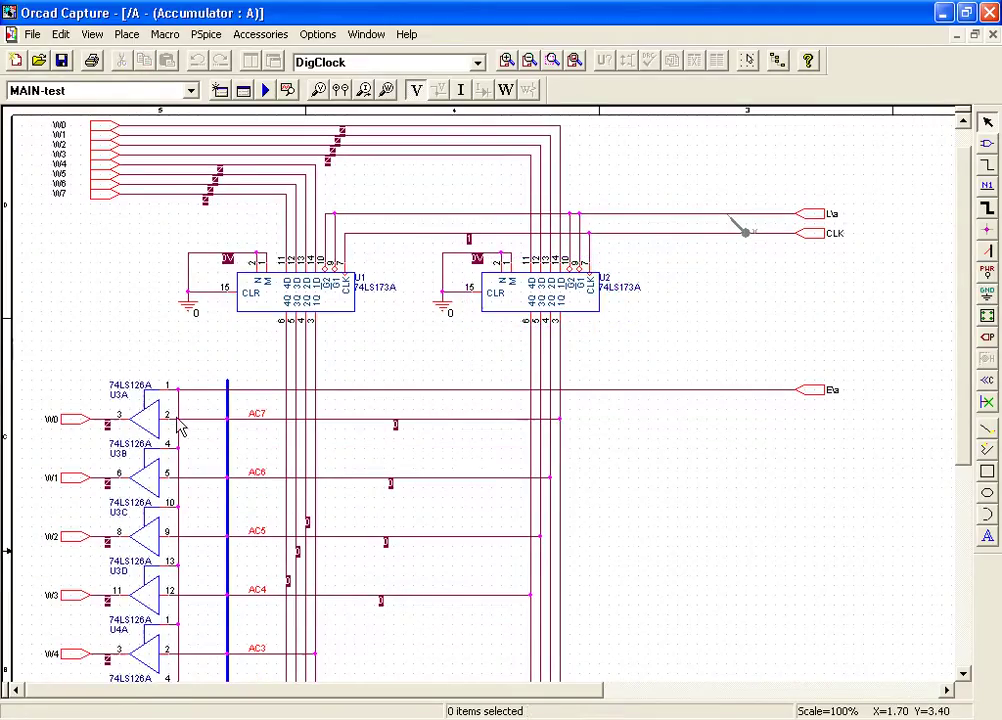
pyautogui.click(155, 490)
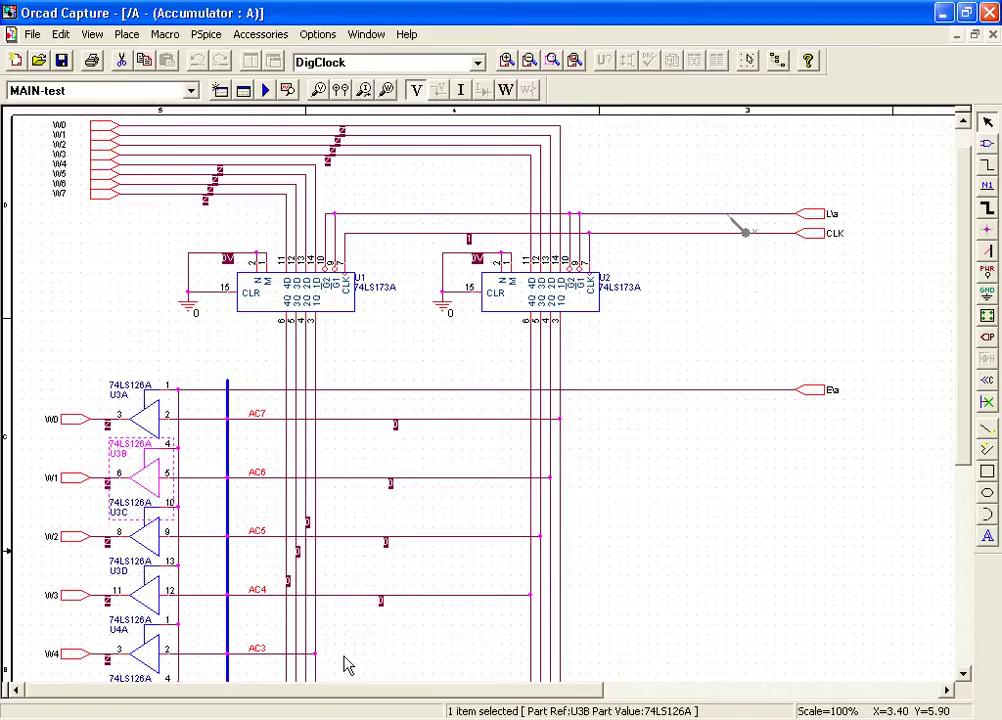
pyautogui.click(155, 349)
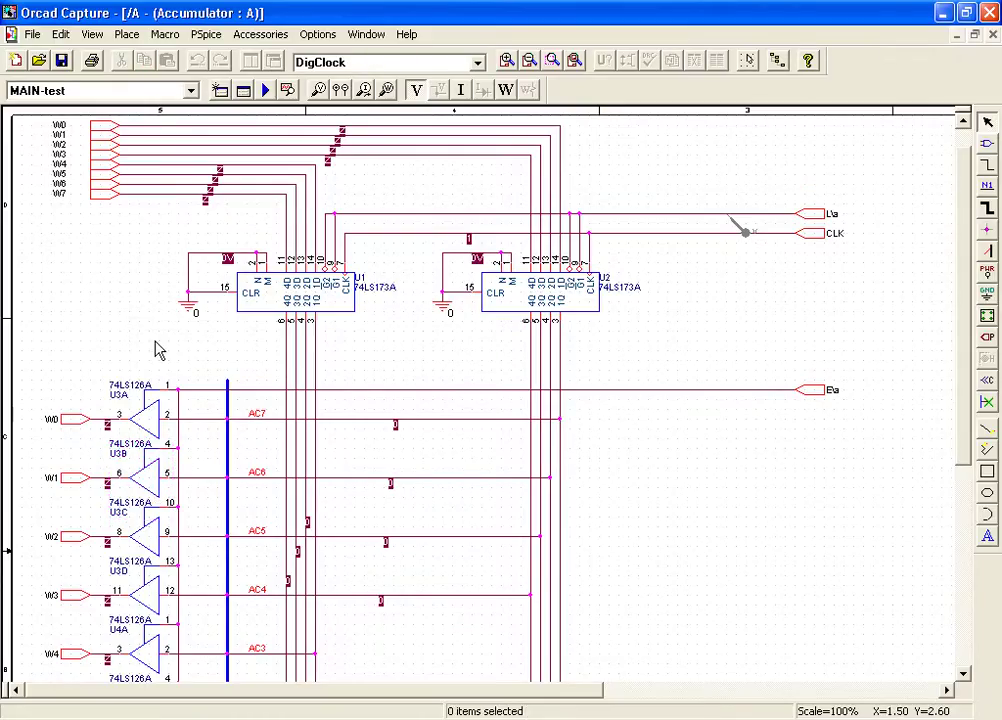
pyautogui.rightClick(155, 349)
pyautogui.click(173, 354)
# - Return to the MAIN page and descend into the Adder/Subtractor block's child schematic
pyautogui.click(174, 352)
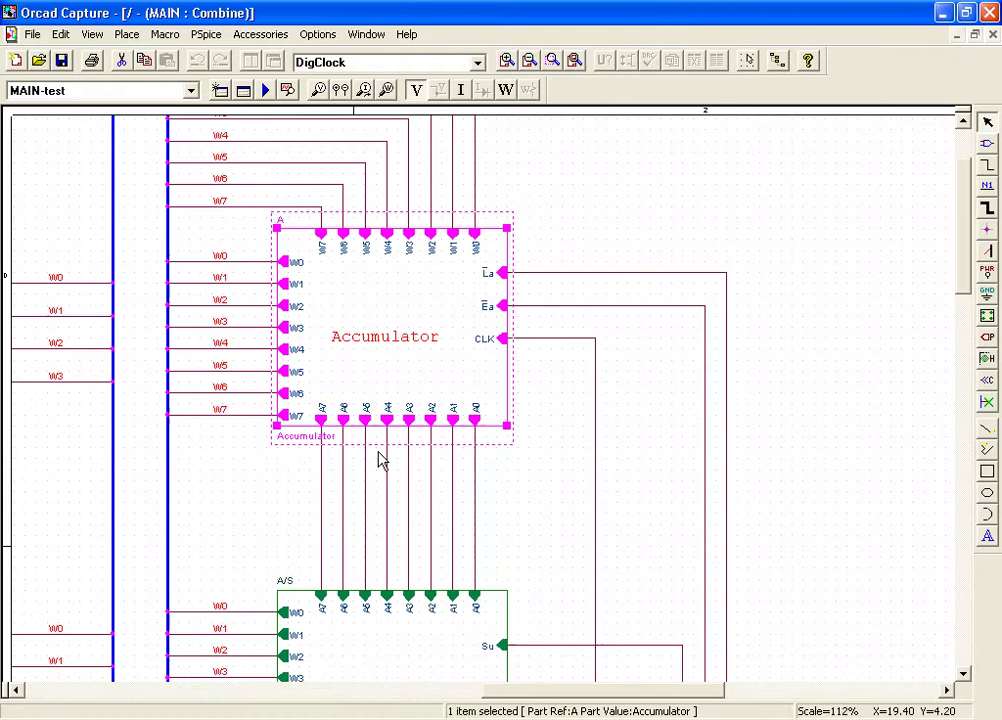
pyautogui.scroll(-3, 380, 460)
pyautogui.scroll(-1, 388, 467)
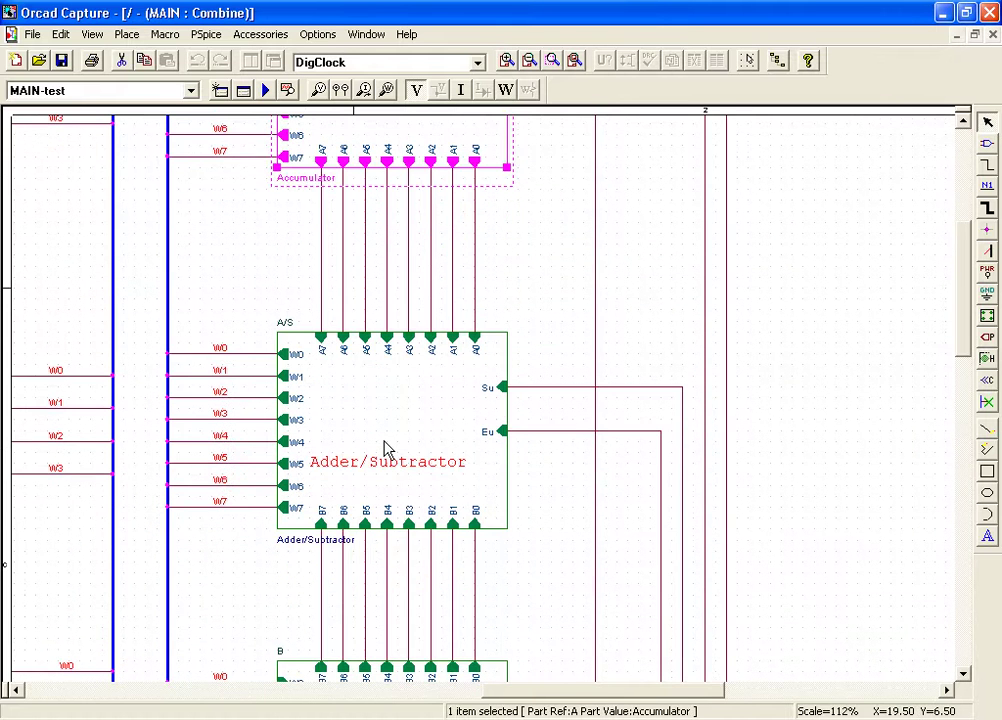
pyautogui.rightClick(388, 450)
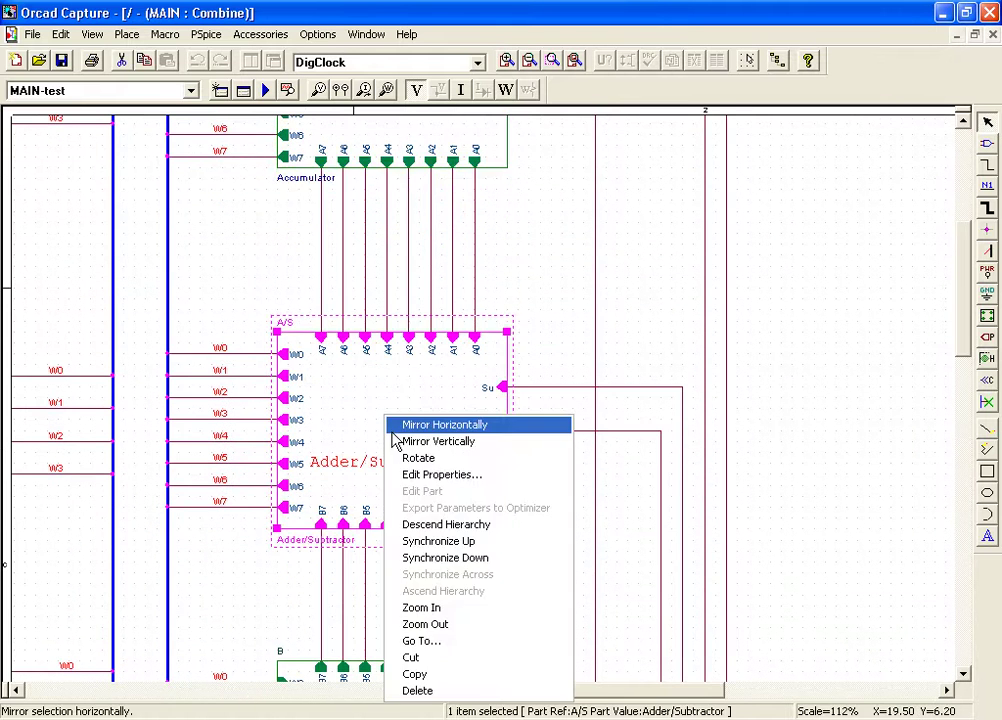
pyautogui.click(441, 525)
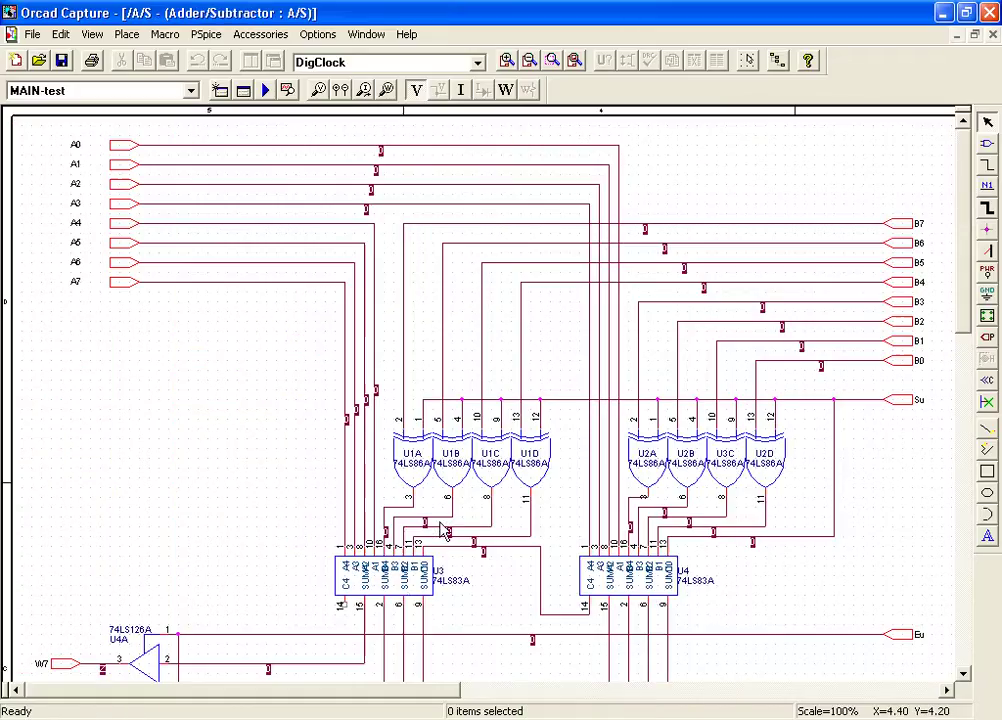
# - Inspect the 74LS83A adder chips U3 and U4 and XOR gates U1A, U1C, U1D and U2A
pyautogui.click(403, 592)
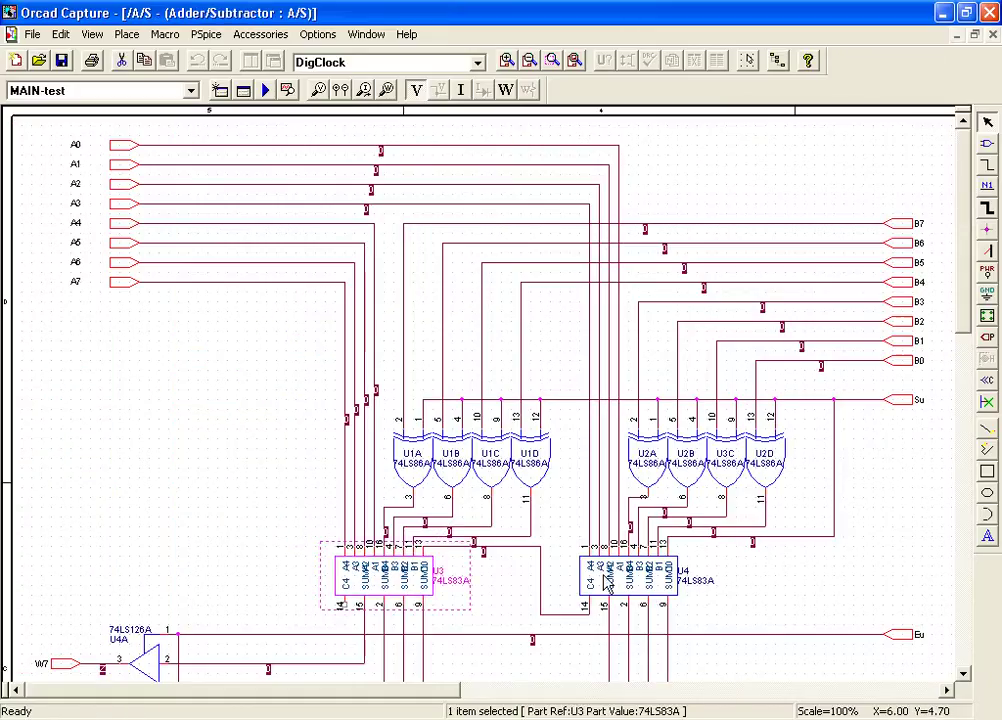
pyautogui.click(606, 584)
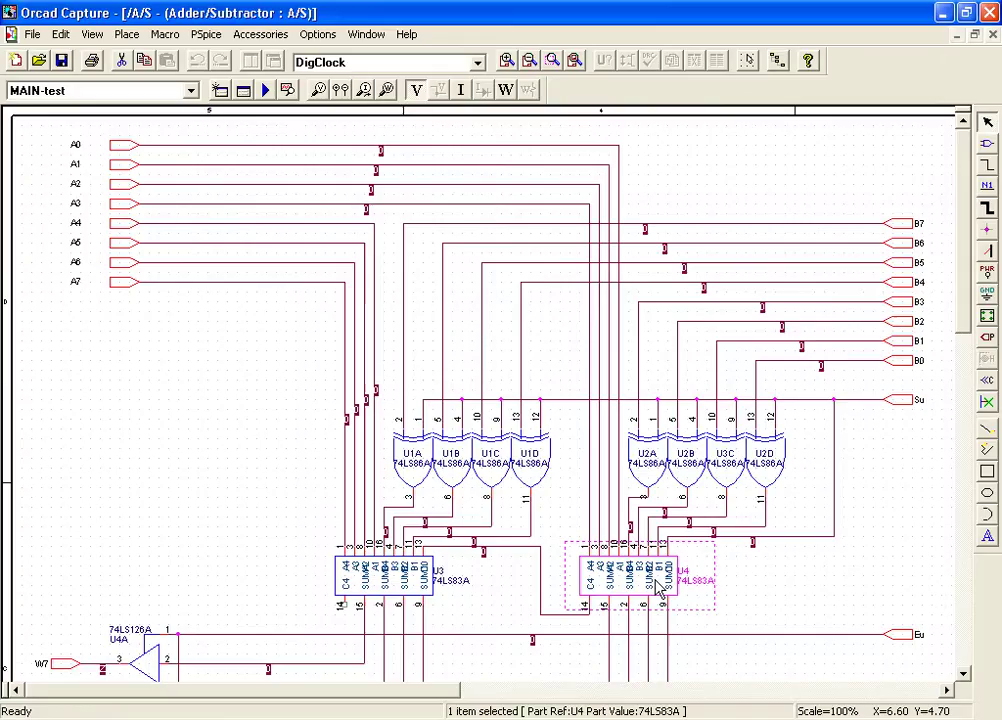
pyautogui.click(421, 490)
pyautogui.click(500, 482)
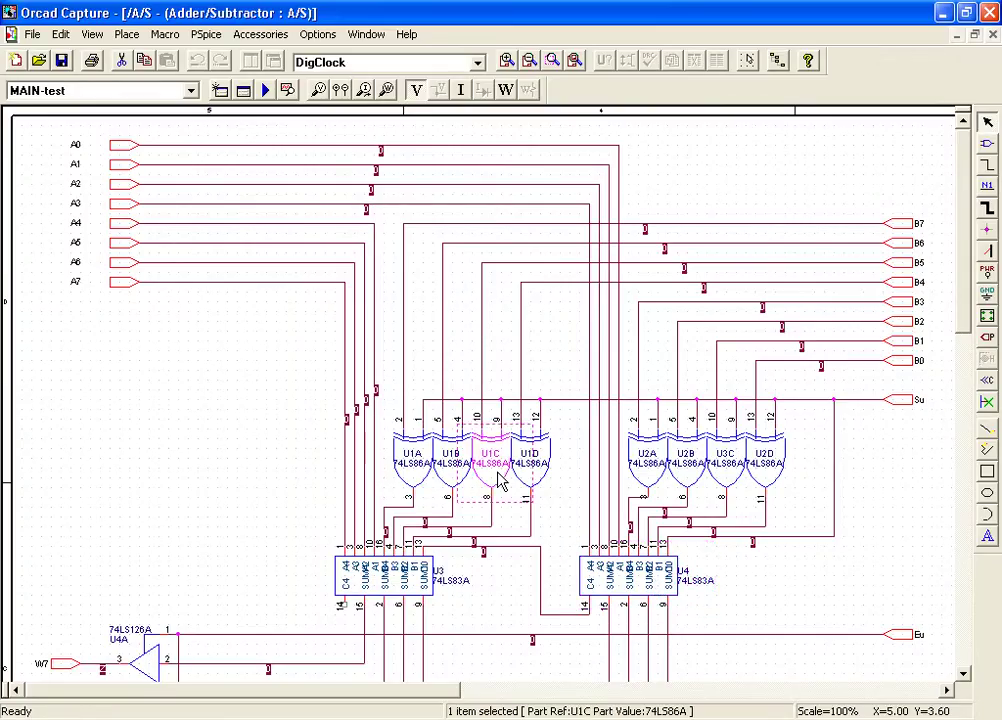
pyautogui.click(533, 478)
pyautogui.click(627, 478)
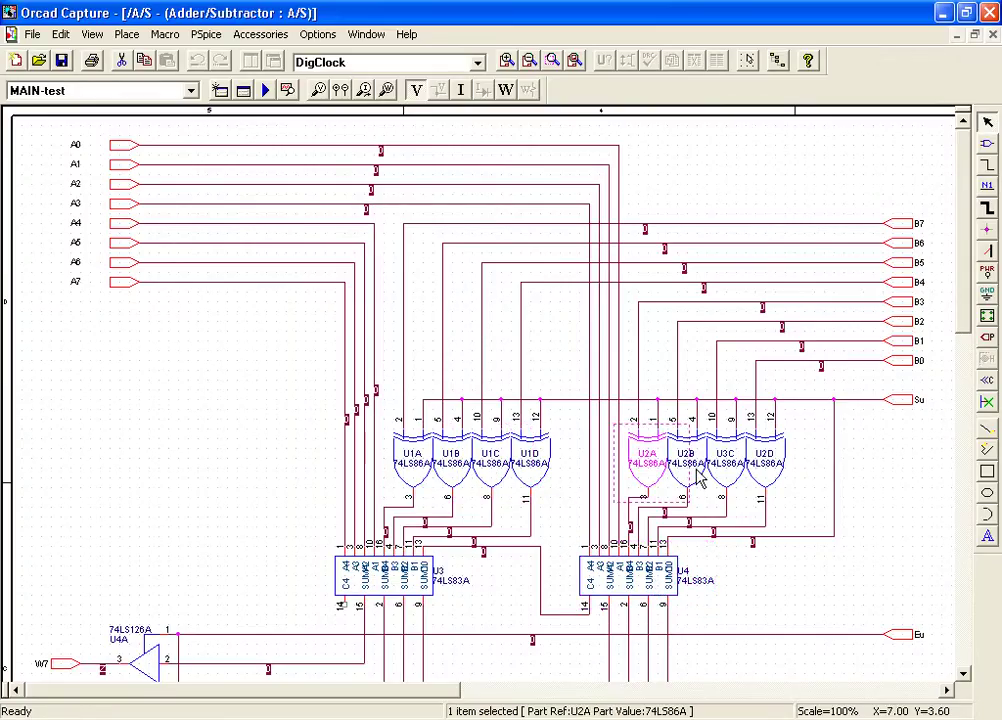
pyautogui.click(800, 478)
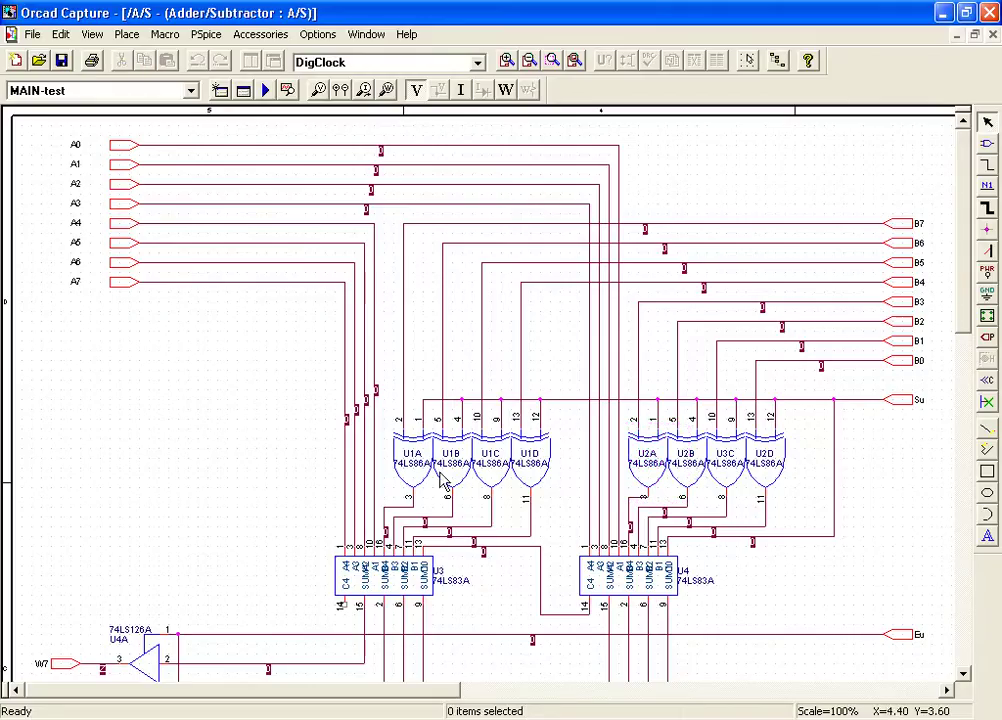
# - Point out the Su connector and inspect the 74LS126A buffers U4B and U4C
pyautogui.click(922, 403)
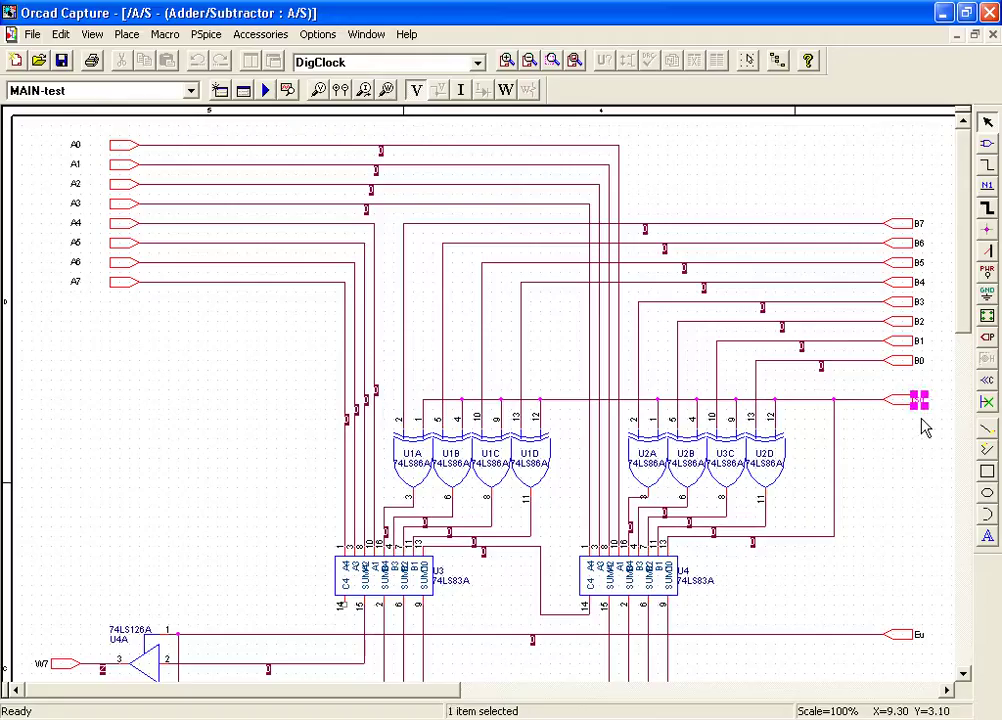
pyautogui.click(922, 411)
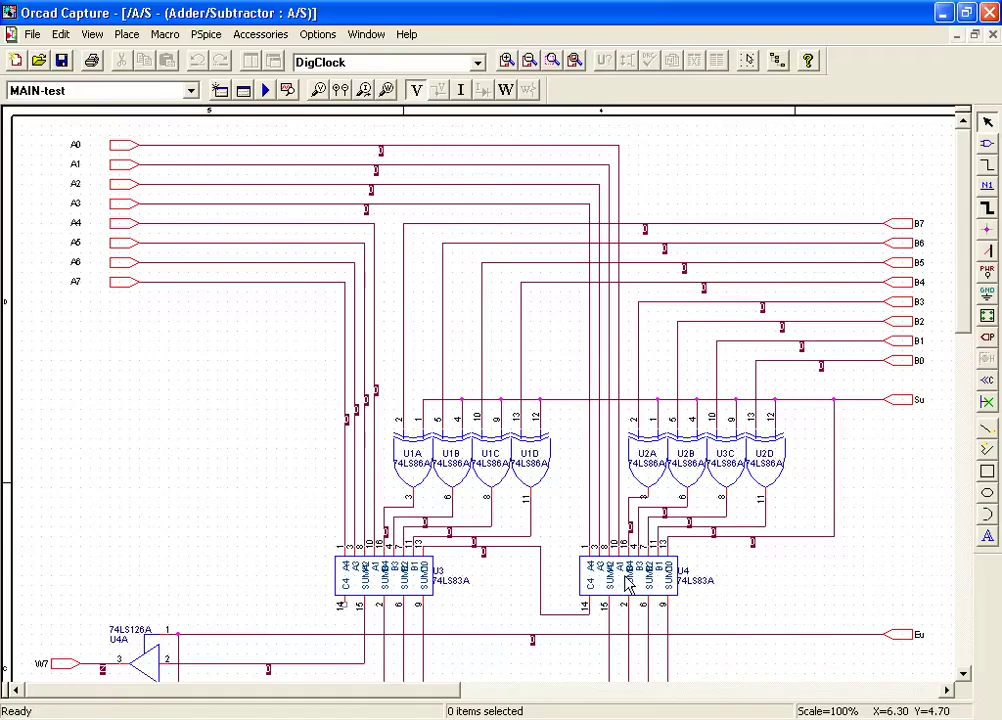
pyautogui.scroll(-2, 630, 583)
pyautogui.scroll(-4, 230, 532)
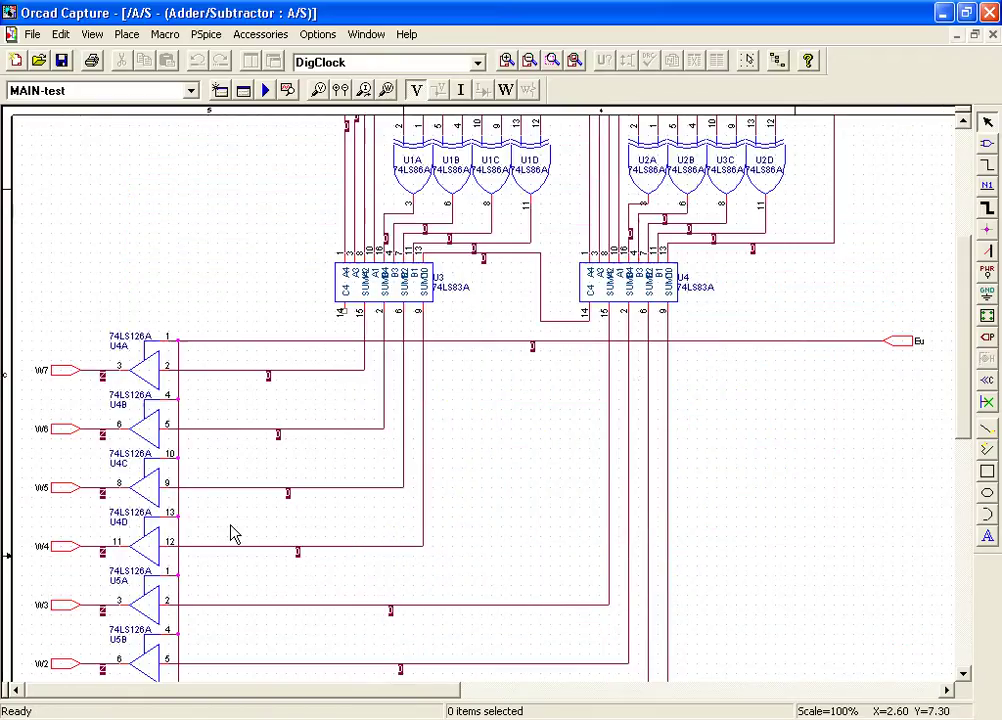
pyautogui.click(151, 431)
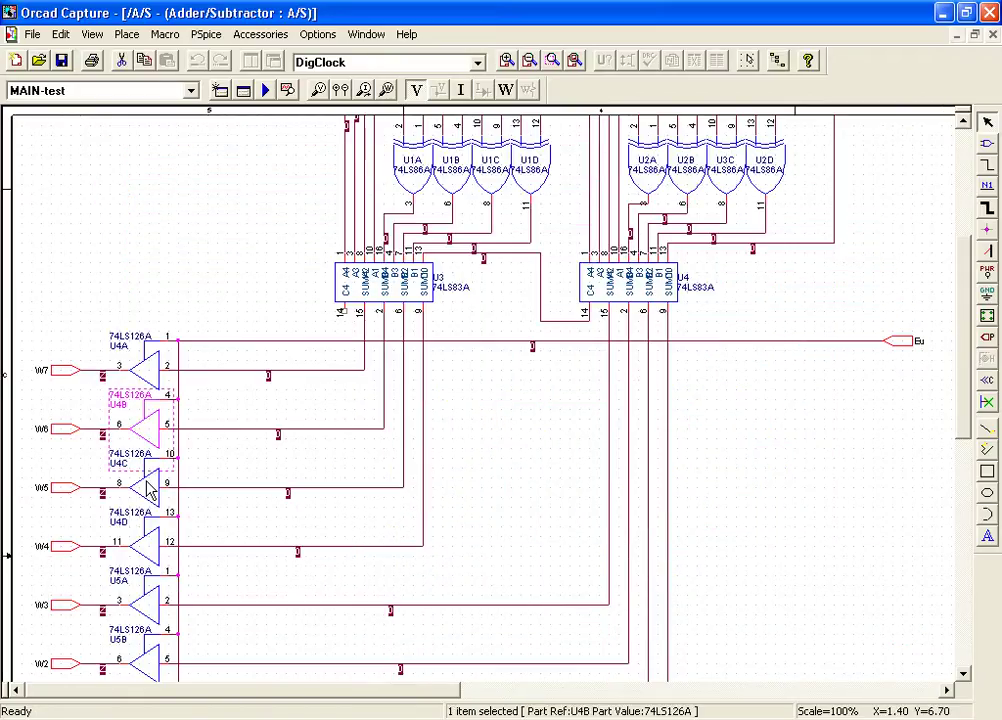
pyautogui.click(152, 490)
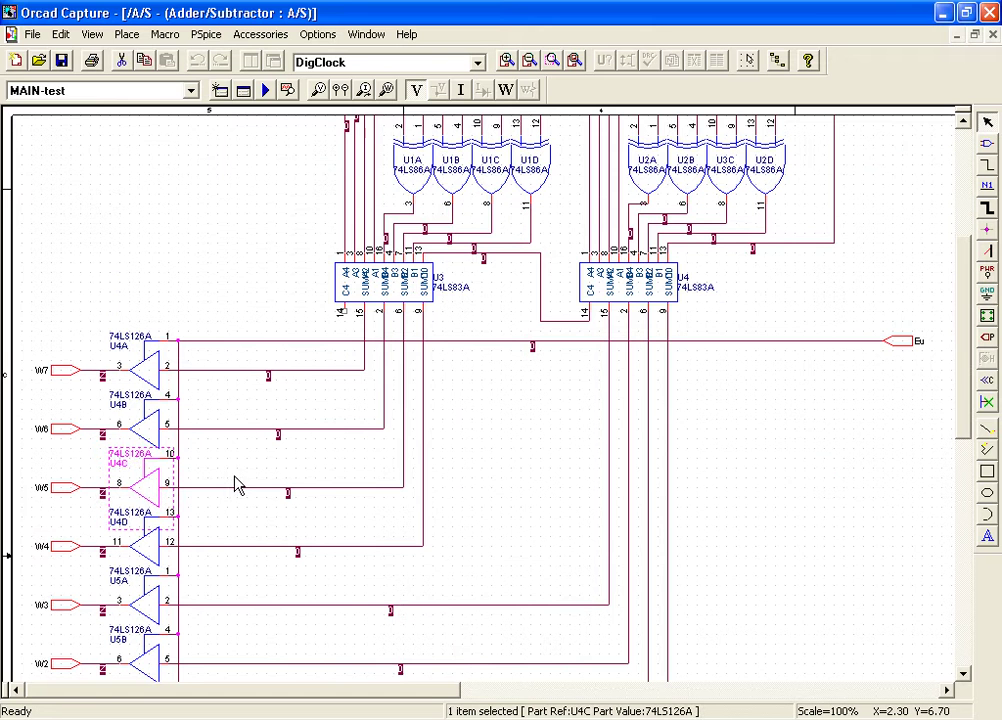
pyautogui.click(456, 480)
pyautogui.scroll(-1, 690, 483)
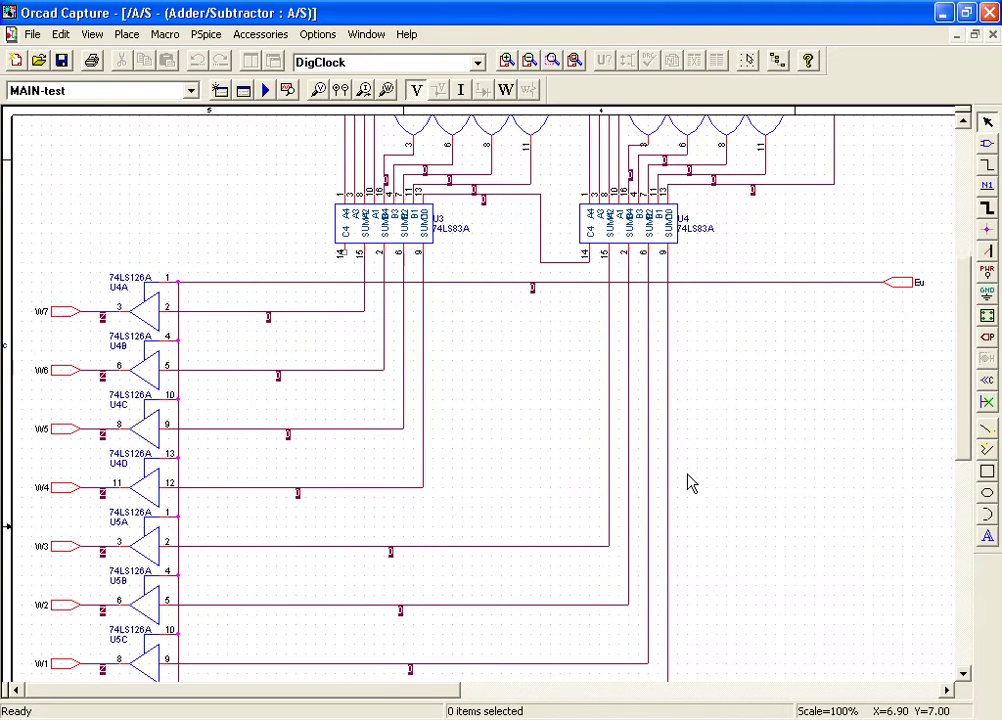
pyautogui.scroll(-3, 690, 483)
pyautogui.rightClick(698, 483)
# - Ascend to the MAIN schematic and descend into the B Register block
pyautogui.click(714, 487)
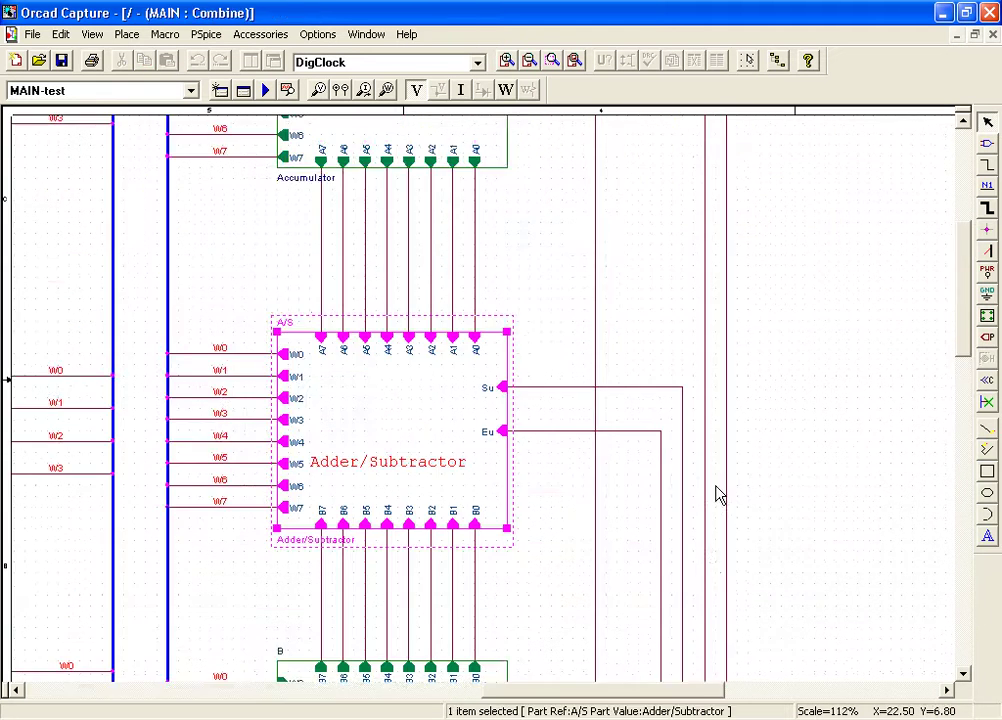
pyautogui.scroll(-3, 716, 494)
pyautogui.scroll(-2, 467, 505)
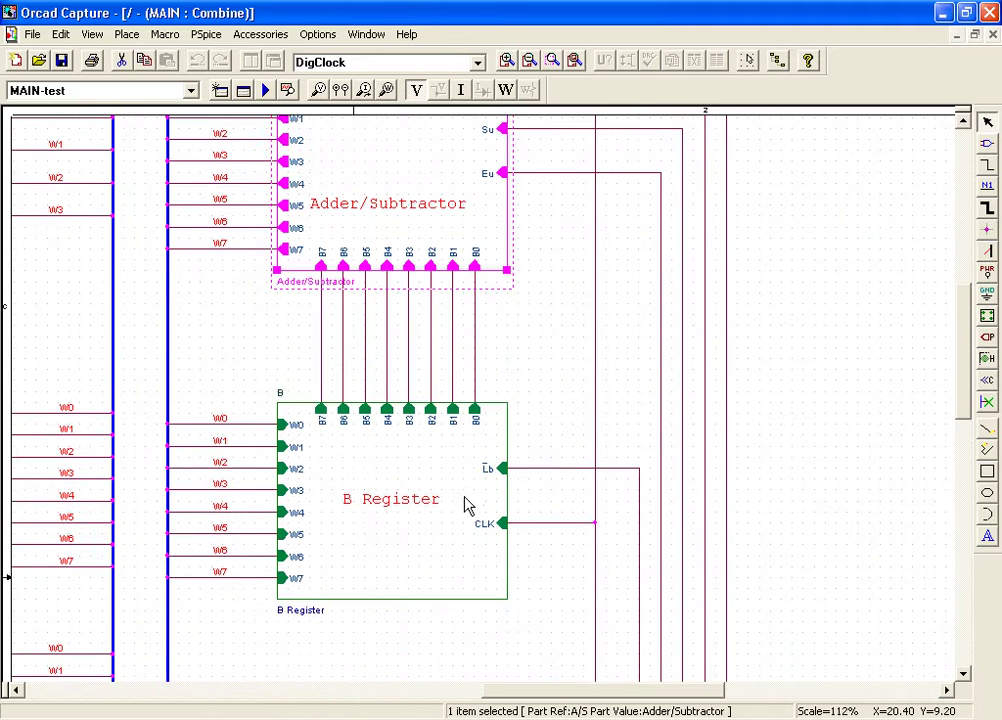
pyautogui.click(414, 543)
pyautogui.doubleClick(414, 543)
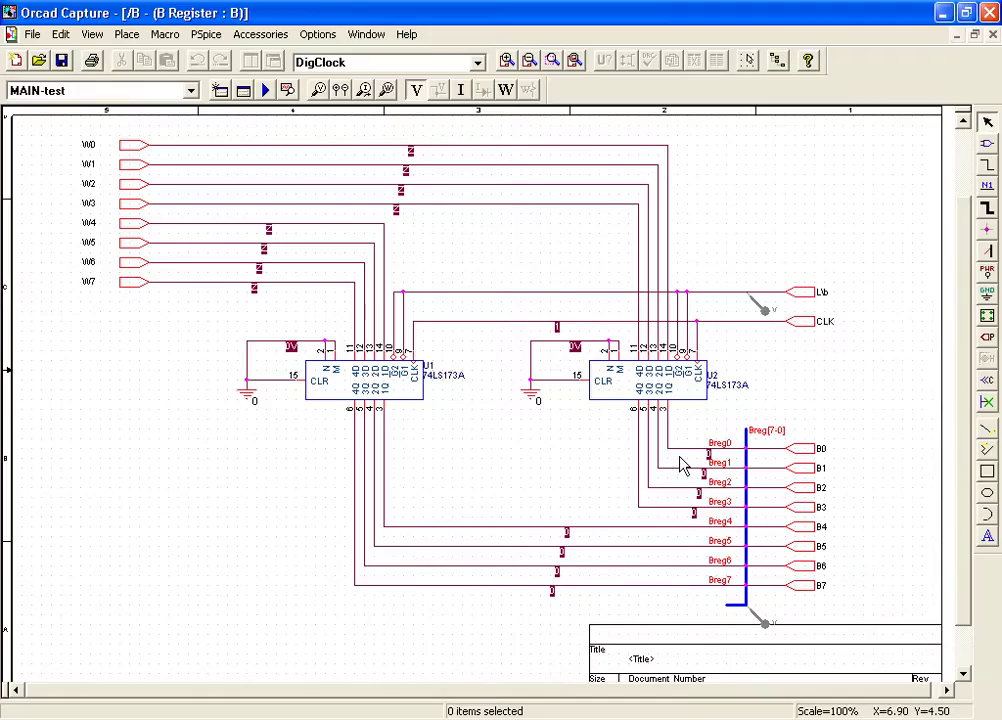
# - Inspect the 74LS173A chips U1 and U2 and their ground and 0V wiring
pyautogui.click(365, 380)
pyautogui.click(633, 400)
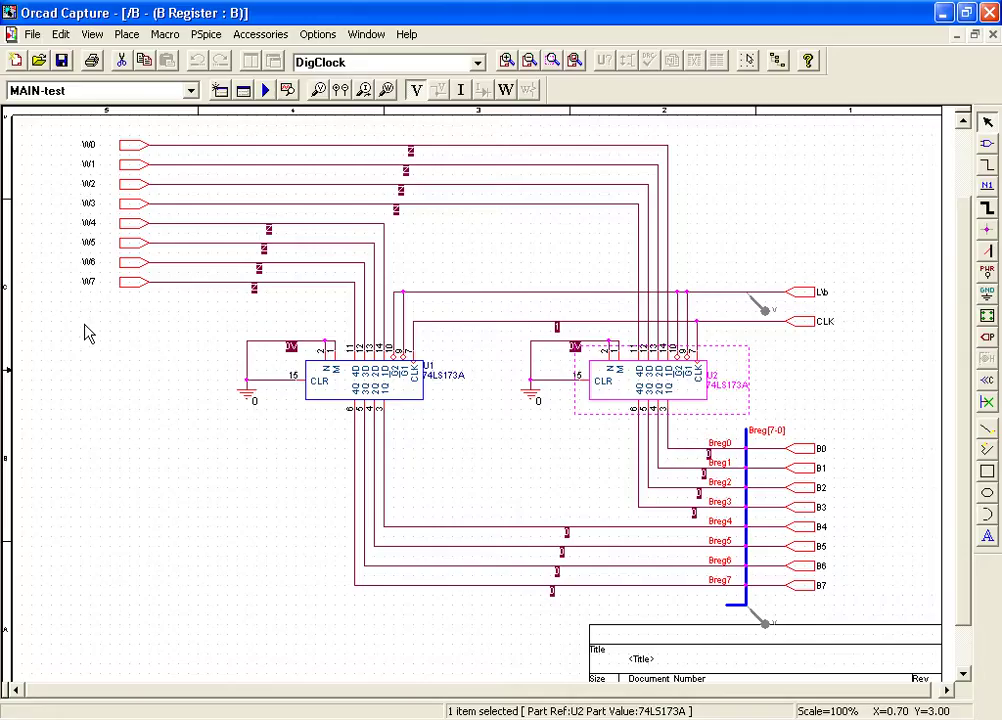
pyautogui.click(260, 381)
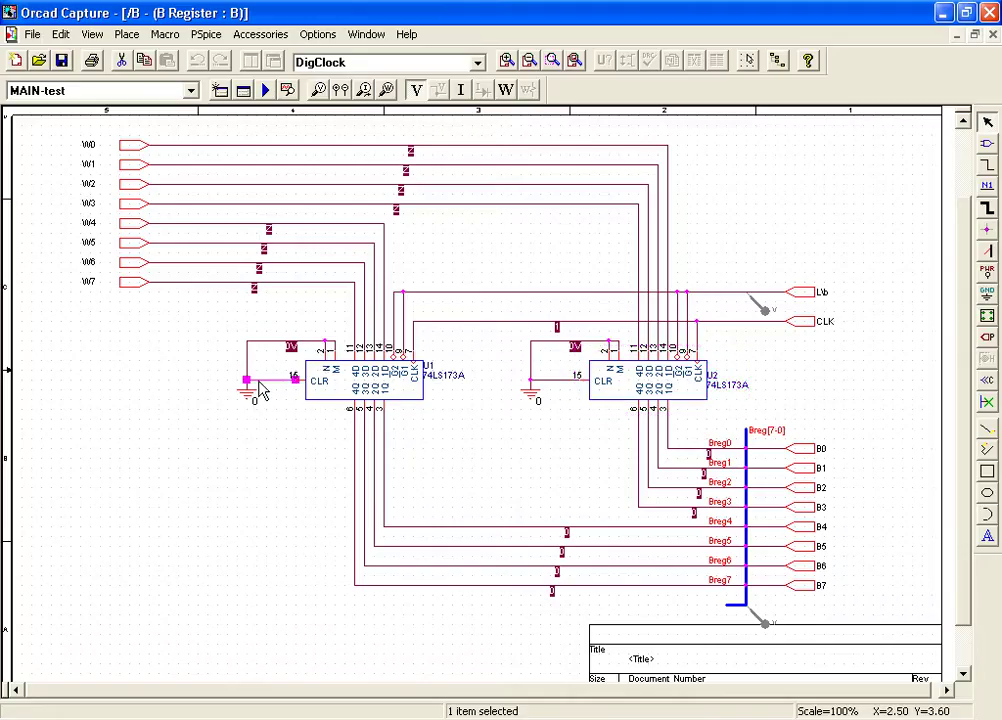
pyautogui.click(280, 341)
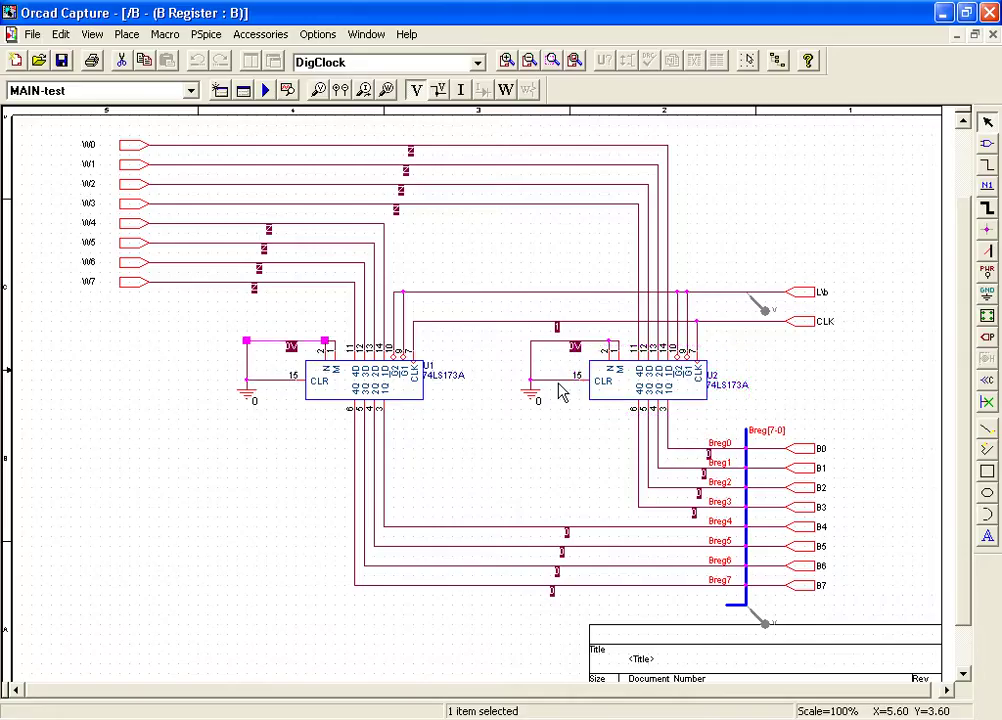
pyautogui.click(558, 342)
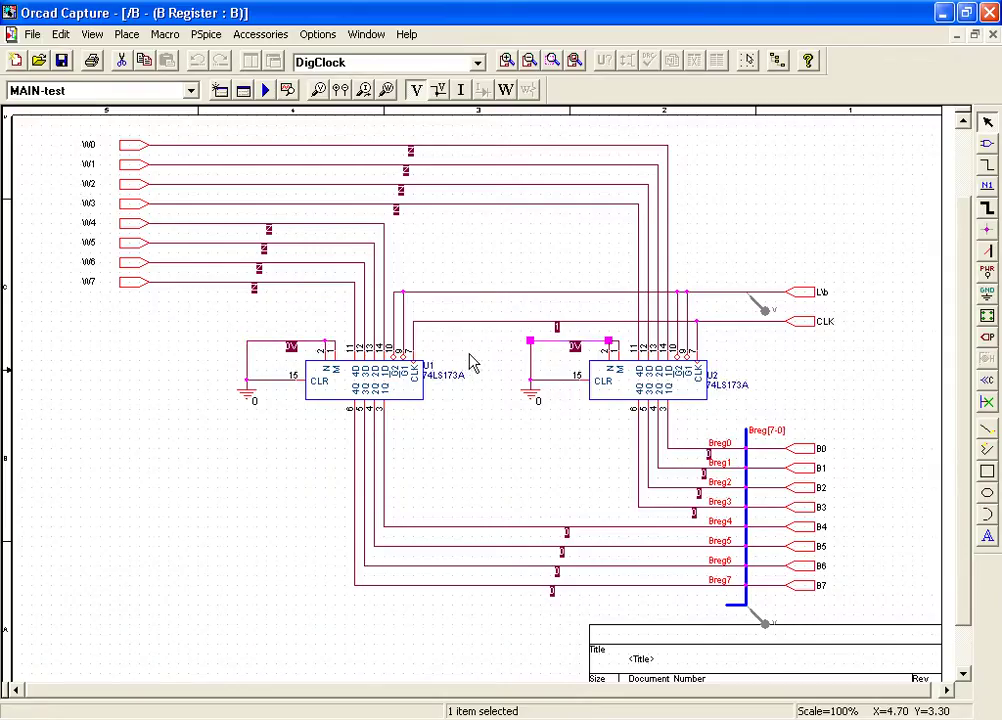
# - Clear the selection and ascend back to the MAIN schematic
pyautogui.click(160, 432)
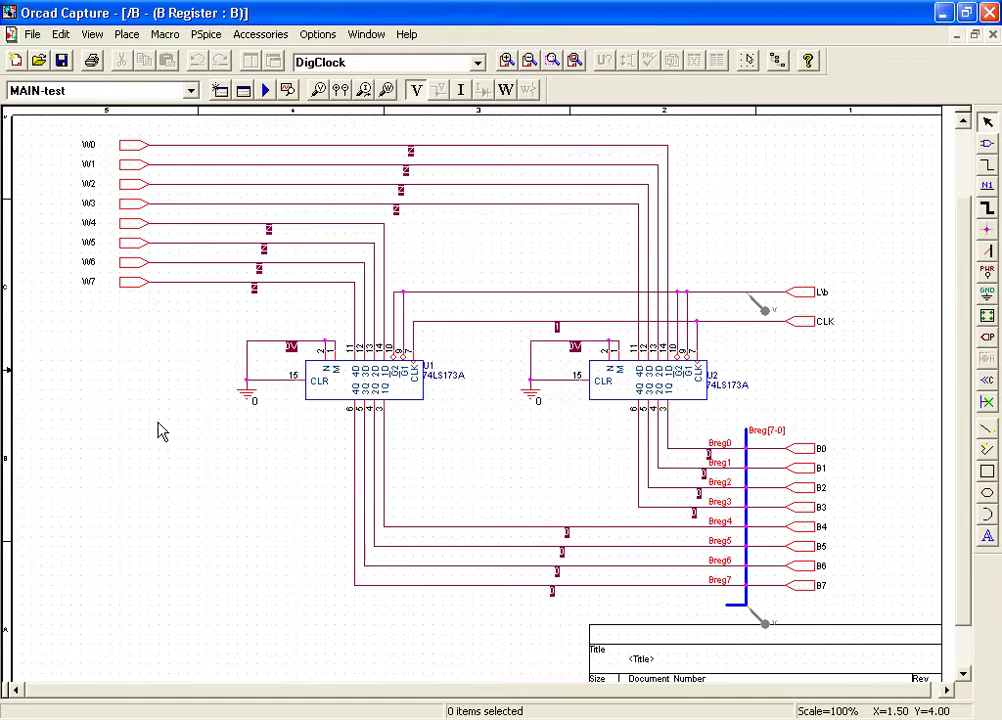
pyautogui.rightClick(160, 432)
pyautogui.click(260, 440)
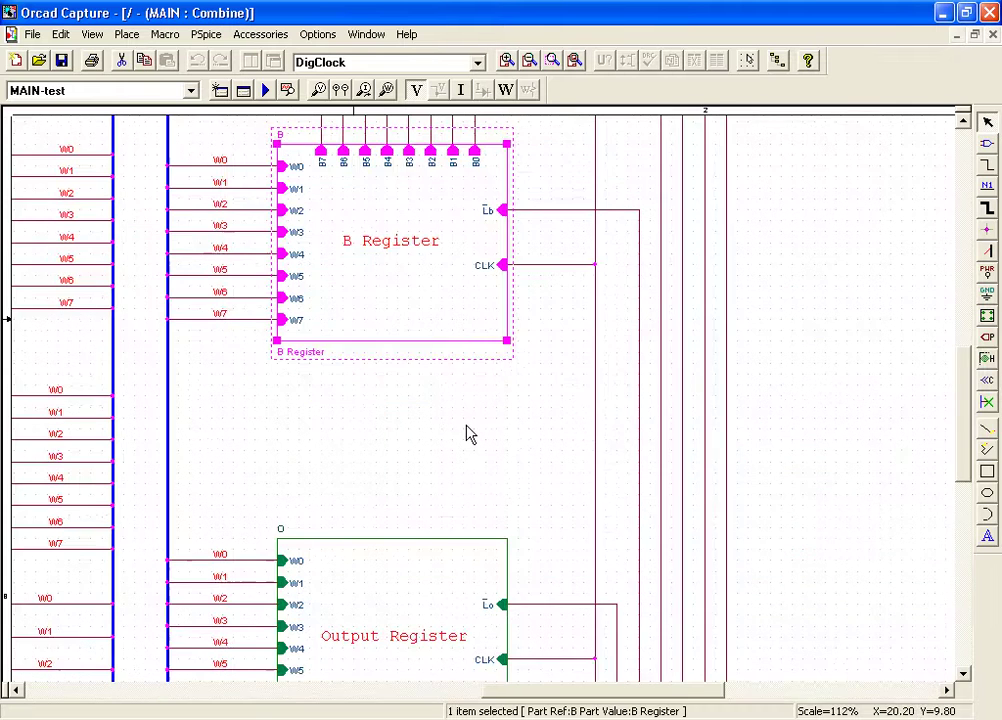
# - Descend into the Output Register block and inspect the 4Q pin on chip U1
pyautogui.scroll(-3, 467, 433)
pyautogui.rightClick(363, 430)
pyautogui.click(424, 539)
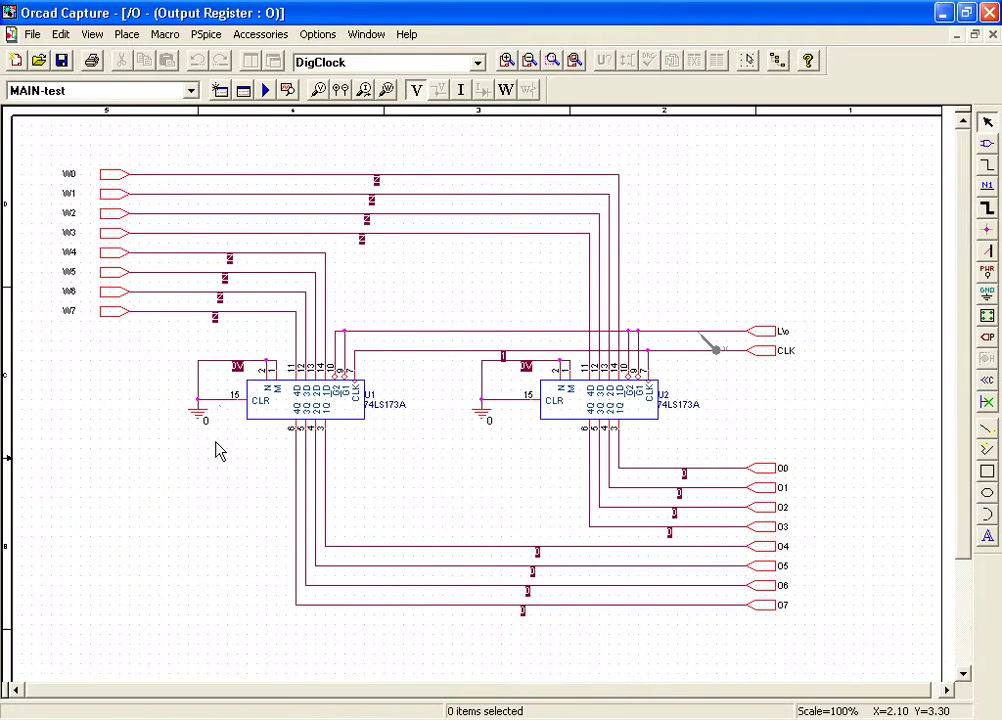
pyautogui.click(330, 421)
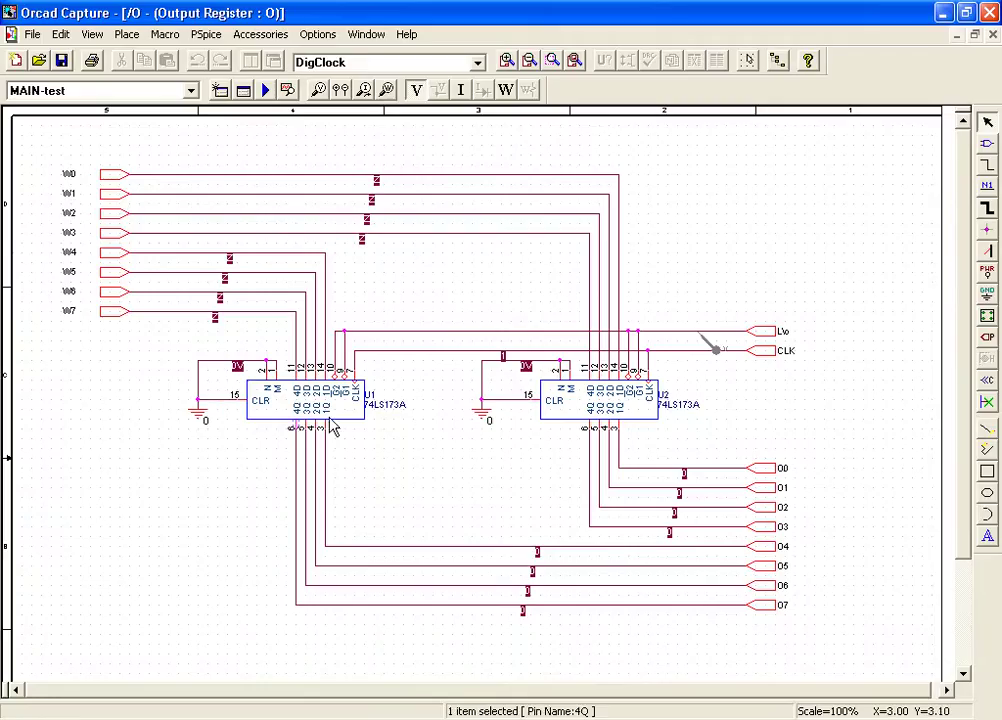